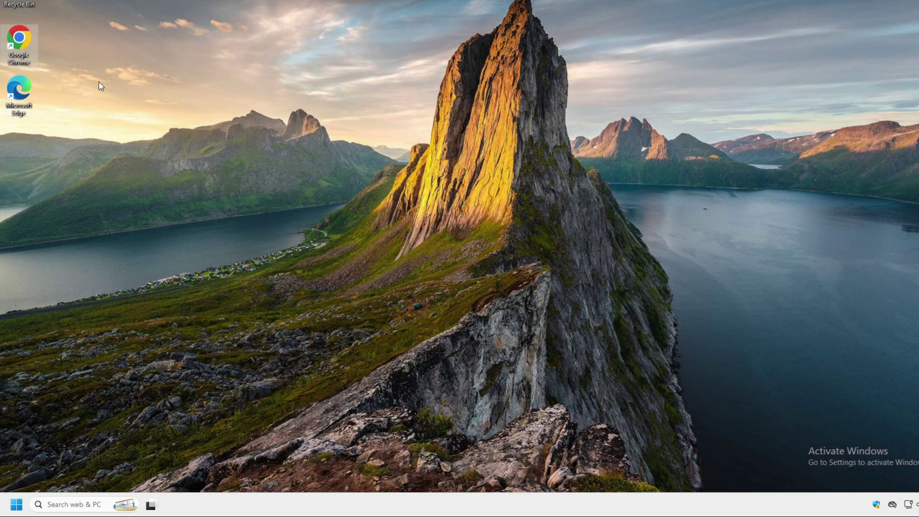
# - Try launching Google Chrome, then inspect chrome.exe in its shortcut's target path
pyautogui.doubleClick(18, 41)
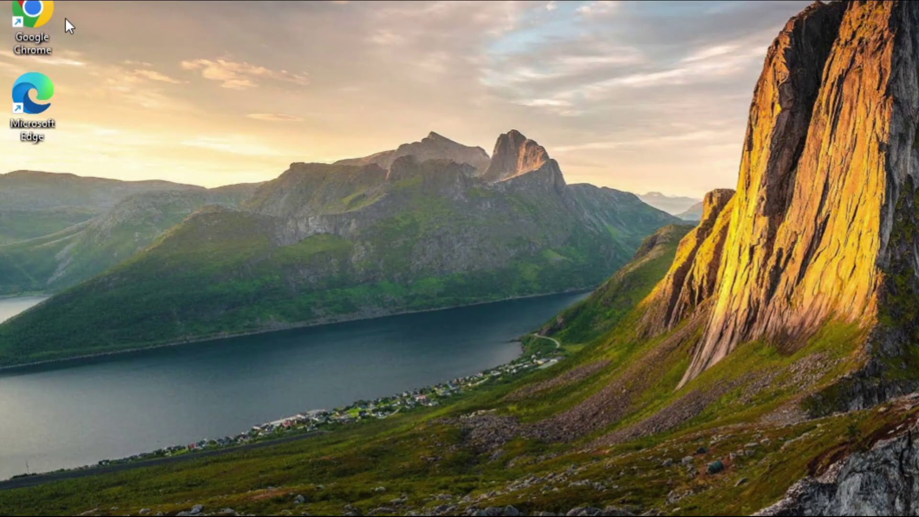
pyautogui.rightClick(39, 17)
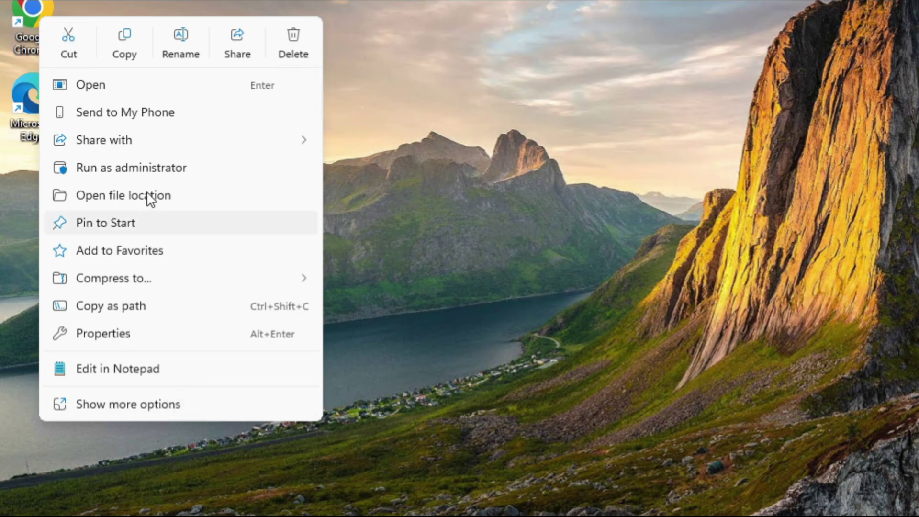
pyautogui.click(123, 333)
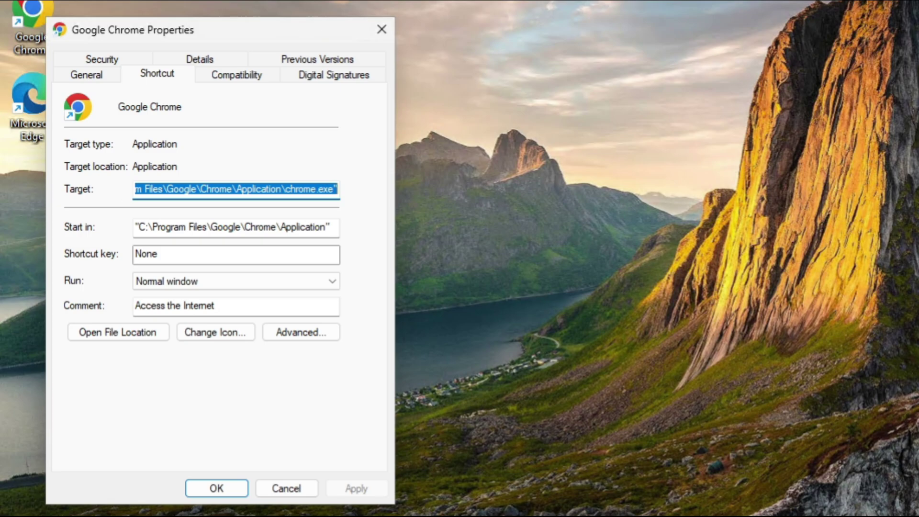
pyautogui.click(277, 189)
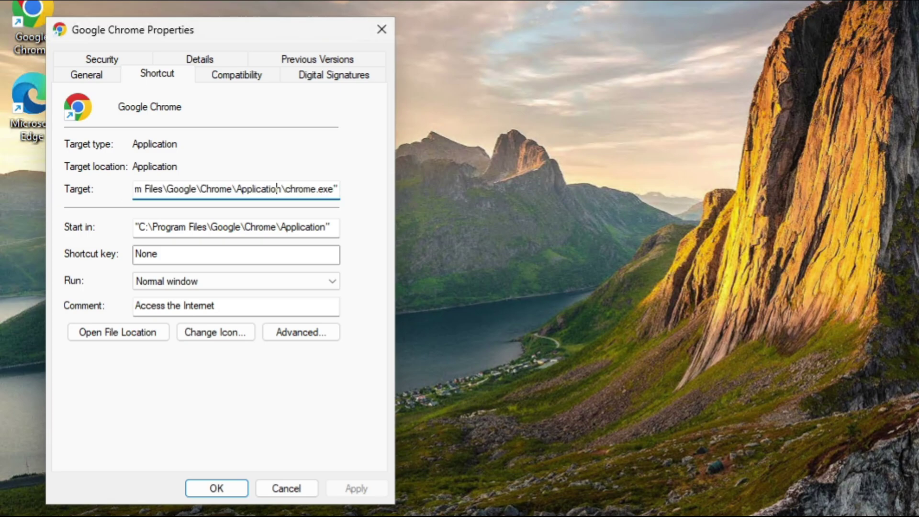
pyautogui.moveTo(285, 189); pyautogui.dragTo(335, 189)
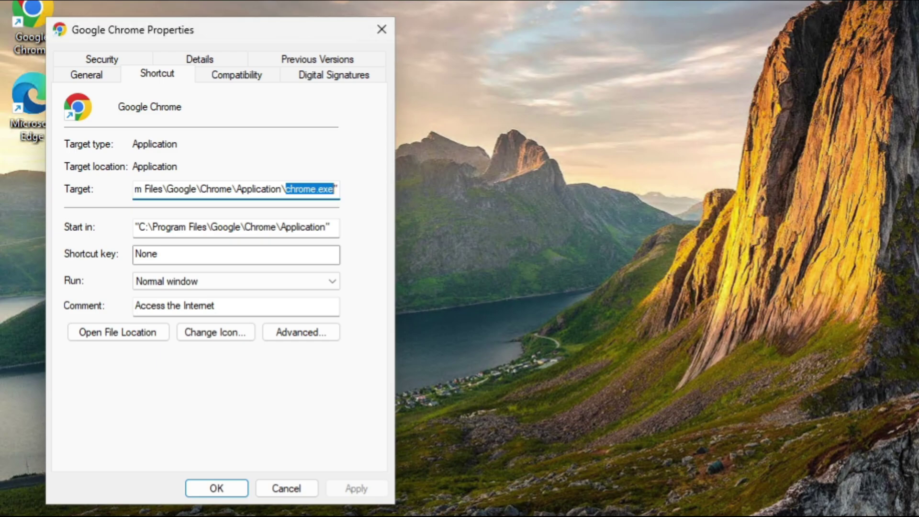
pyautogui.click(240, 488)
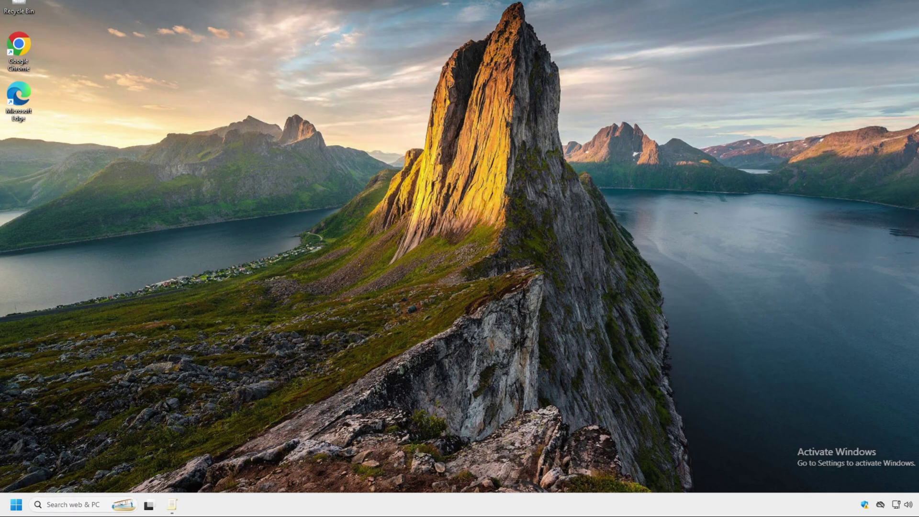
# - Launch gpedit maximized and browse to User Configuration > Administrative Templates > System
pyautogui.click(72, 505)
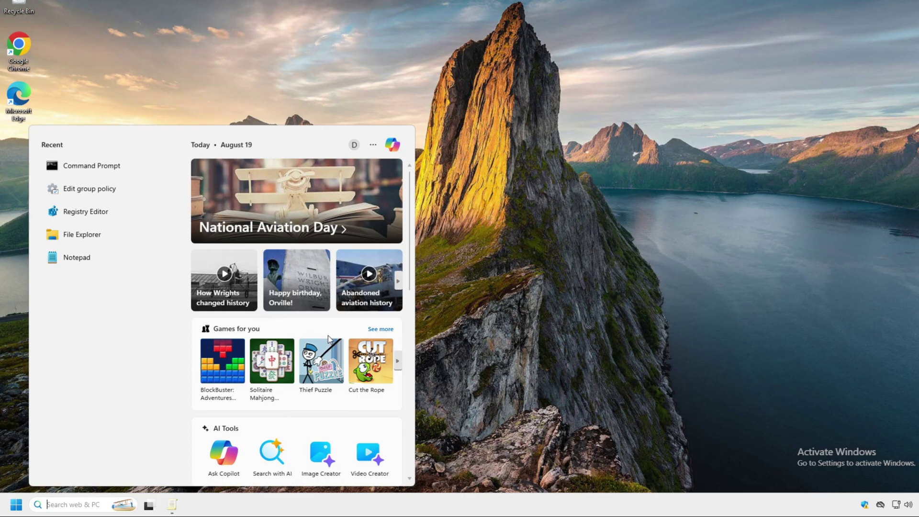
pyautogui.write('gpedit')
pyautogui.press('Return')
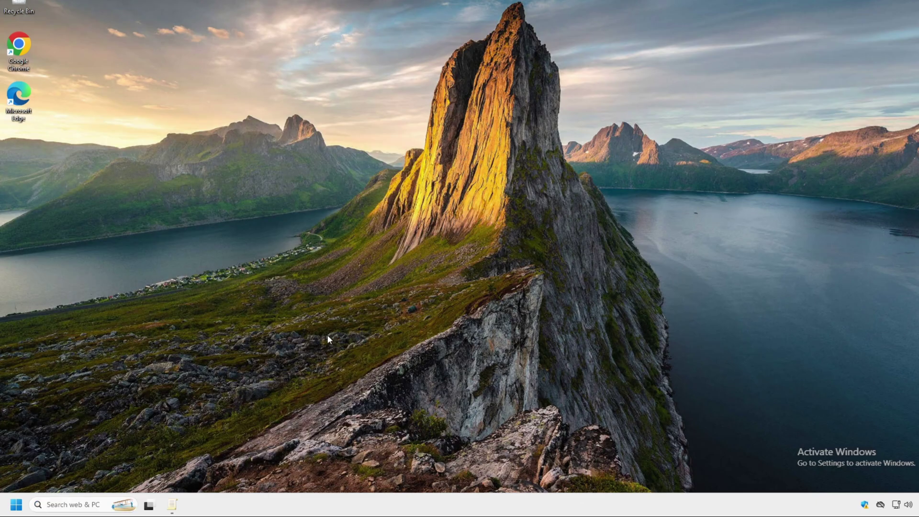
pyautogui.doubleClick(185, 60)
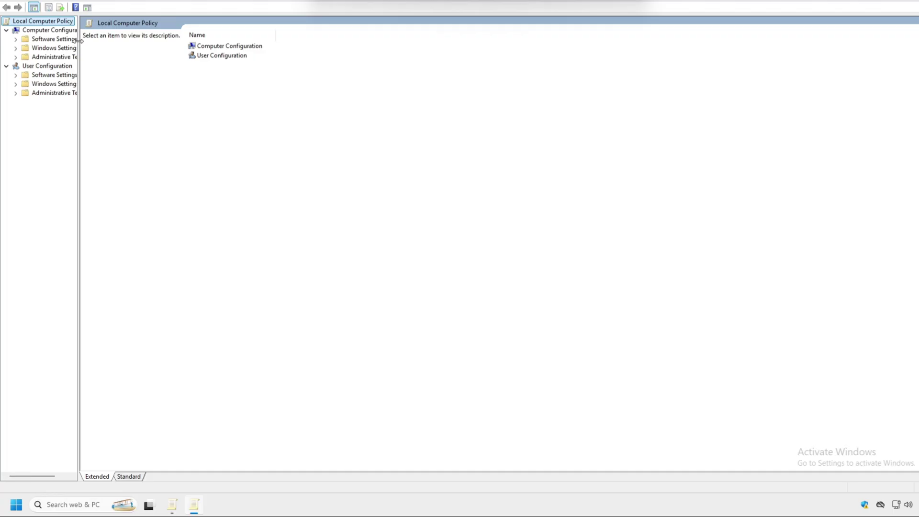
pyautogui.click(61, 94)
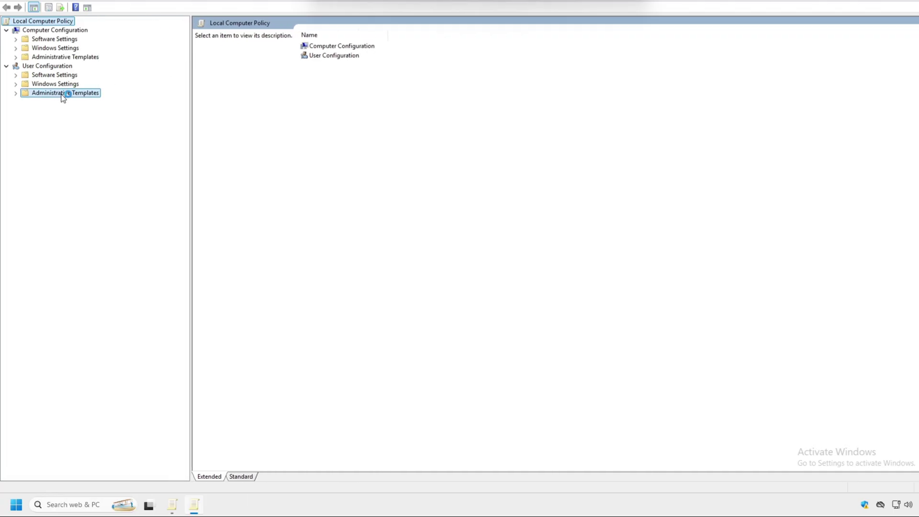
pyautogui.click(16, 93)
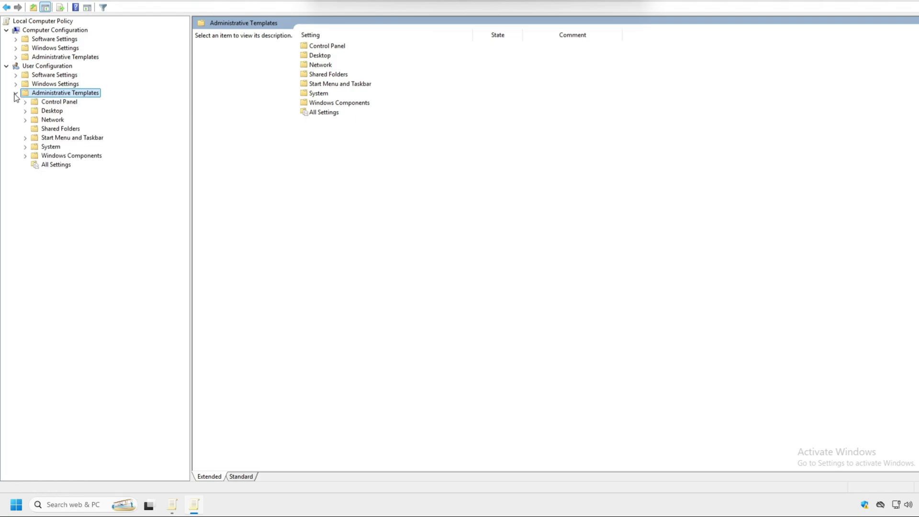
pyautogui.click(49, 148)
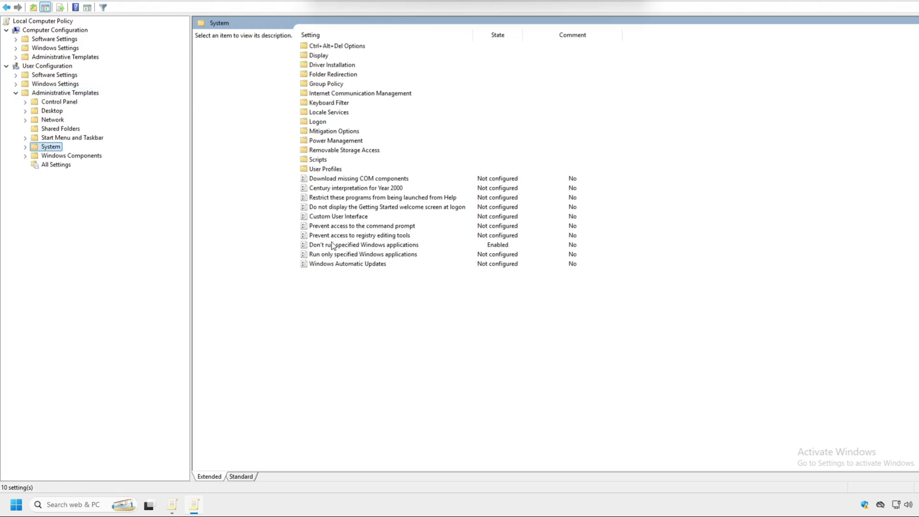
# - Open 'Don't run specified Windows applications' and toggle it from Not Configured back to Enabled
pyautogui.click(350, 247)
pyautogui.doubleClick(350, 247)
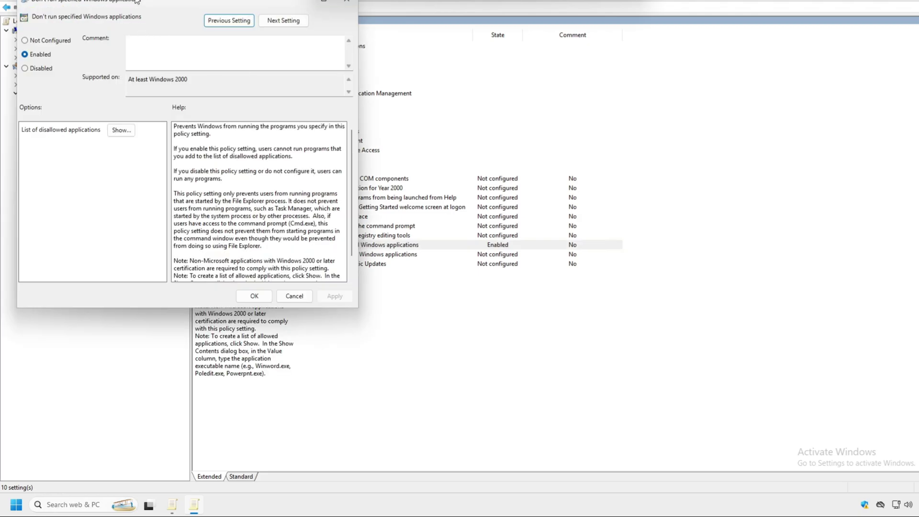
pyautogui.moveTo(208, 18); pyautogui.dragTo(315, 46)
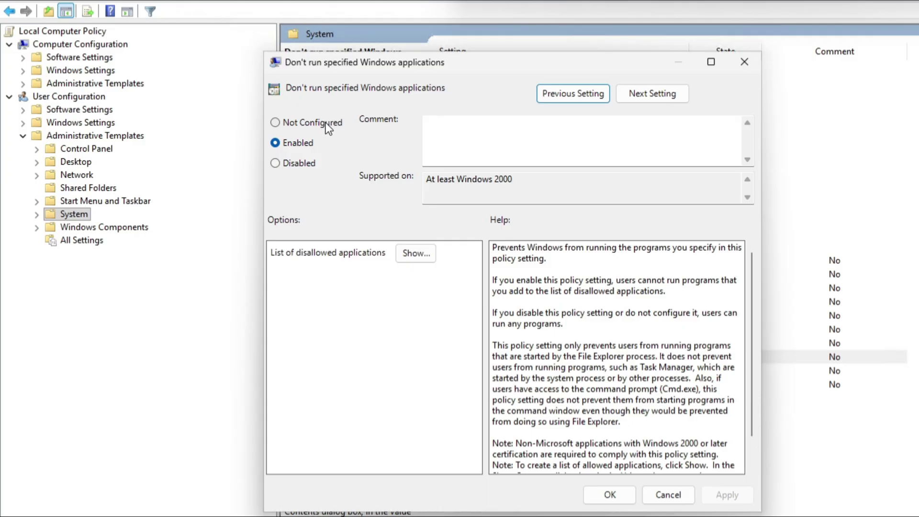
pyautogui.click(325, 122)
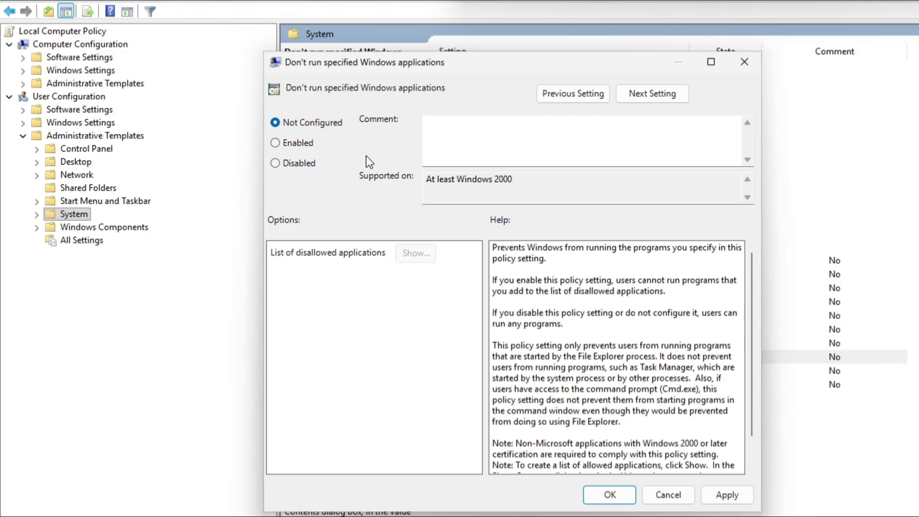
pyautogui.click(302, 144)
# - Re-enter chrome.exe as the disallowed application, then apply and close the policy
pyautogui.click(413, 254)
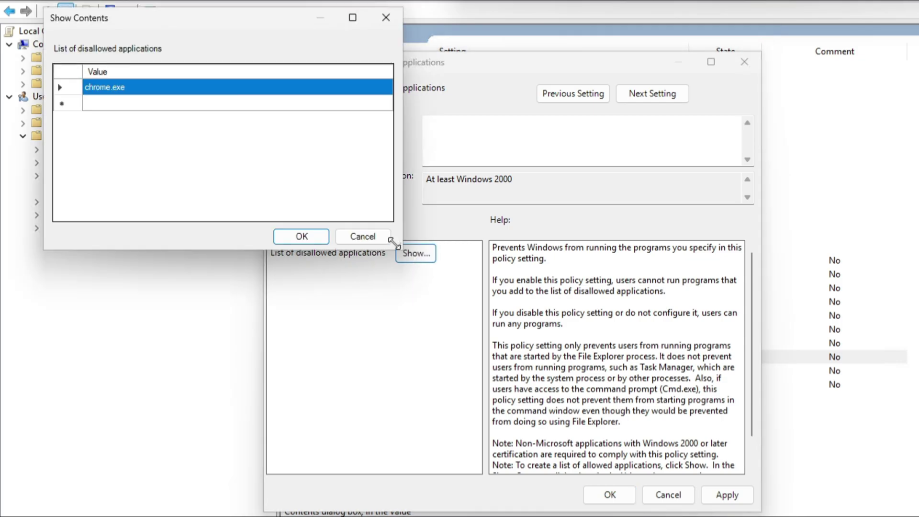
pyautogui.click(124, 90)
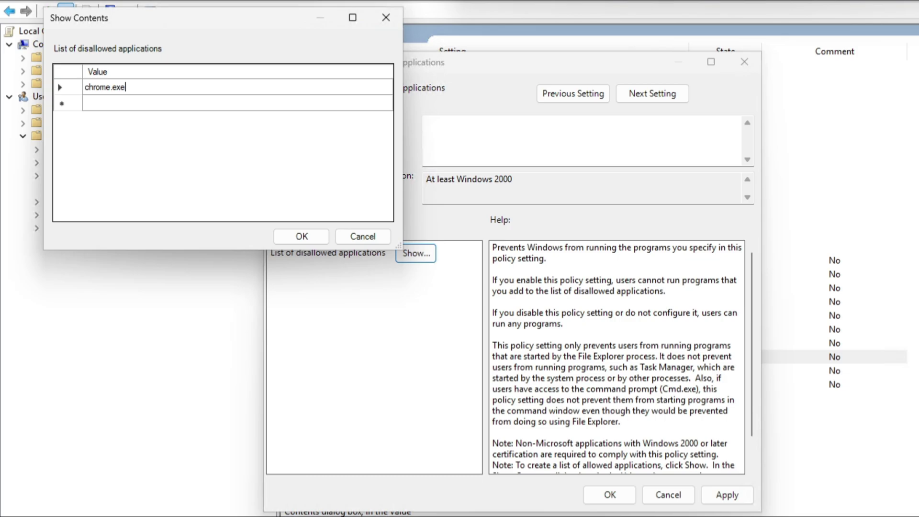
pyautogui.moveTo(126, 87); pyautogui.dragTo(84, 88)
pyautogui.press('BackSpace')
pyautogui.write('chrome.exe')
pyautogui.click(315, 237)
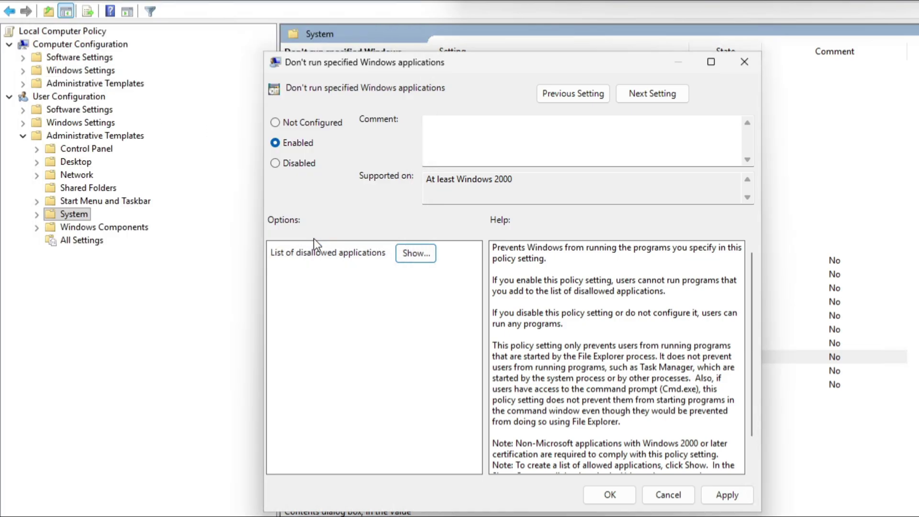
pyautogui.click(735, 499)
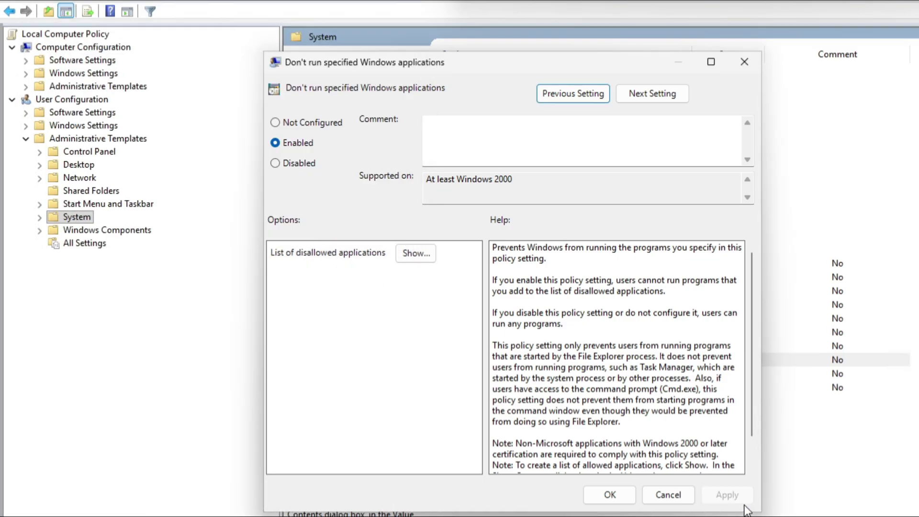
pyautogui.click(617, 498)
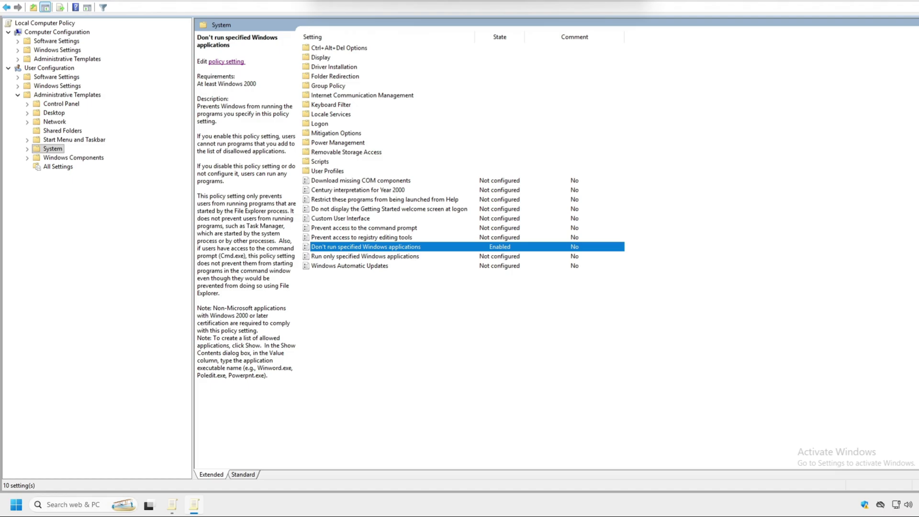
# - Close the policy editor, see Microsoft Edge blocked by the restrictions error, and open search
pyautogui.hotkey('alt', 'F4')
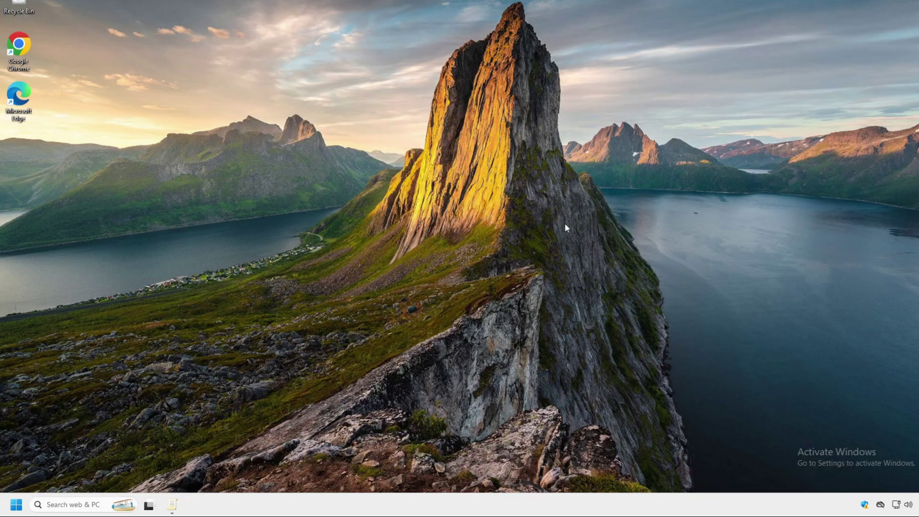
pyautogui.doubleClick(37, 96)
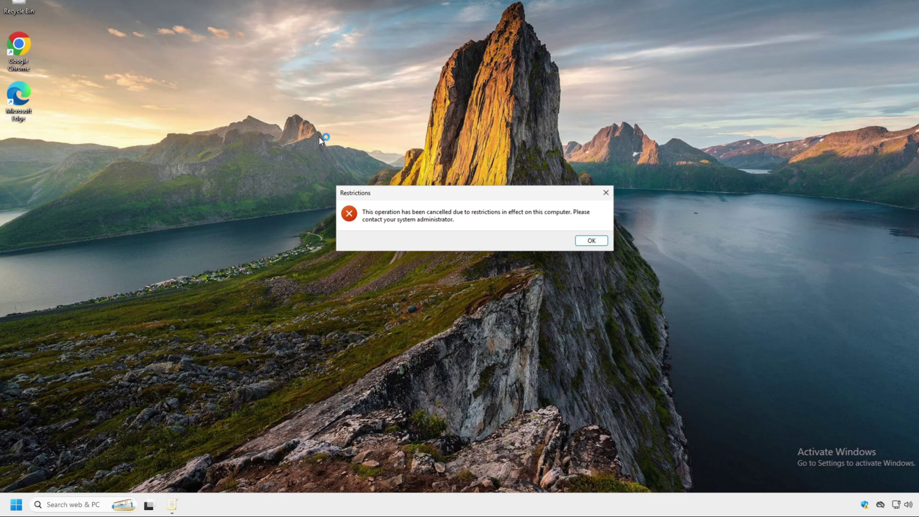
pyautogui.click(583, 242)
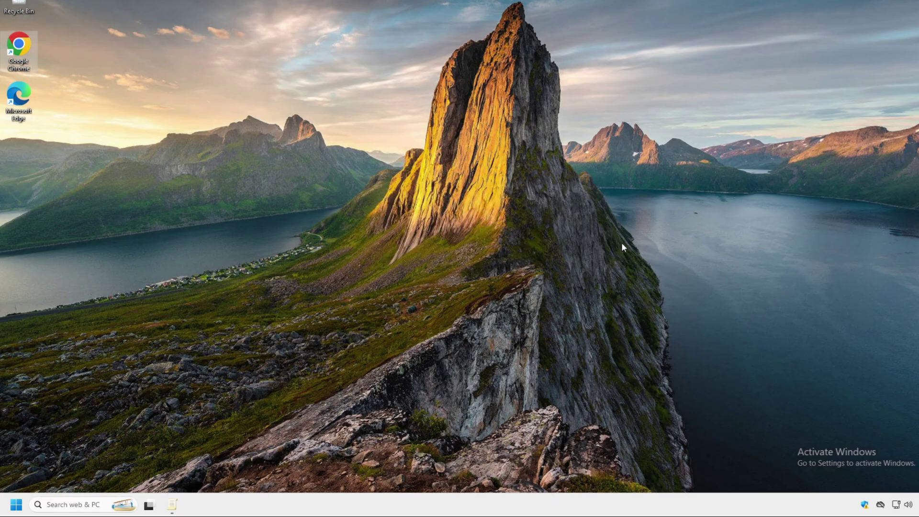
pyautogui.click(67, 504)
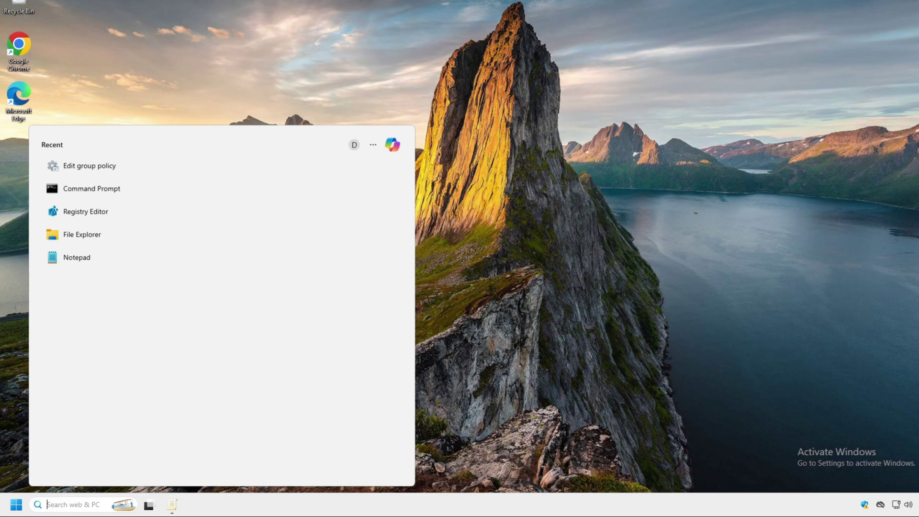
# - Reopen Group Policy Editor via gpedit at User Configuration > Administrative Templates > System
pyautogui.write('gpedit')
pyautogui.press('Return')
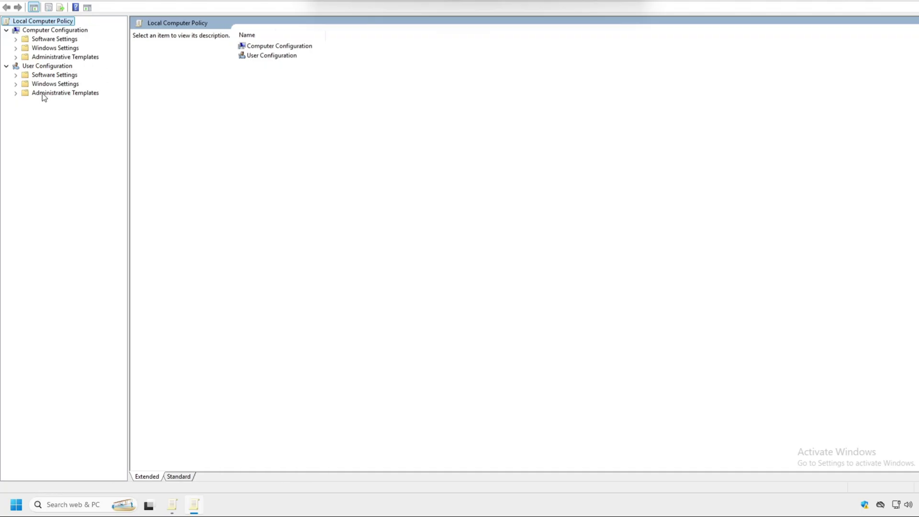
pyautogui.doubleClick(44, 94)
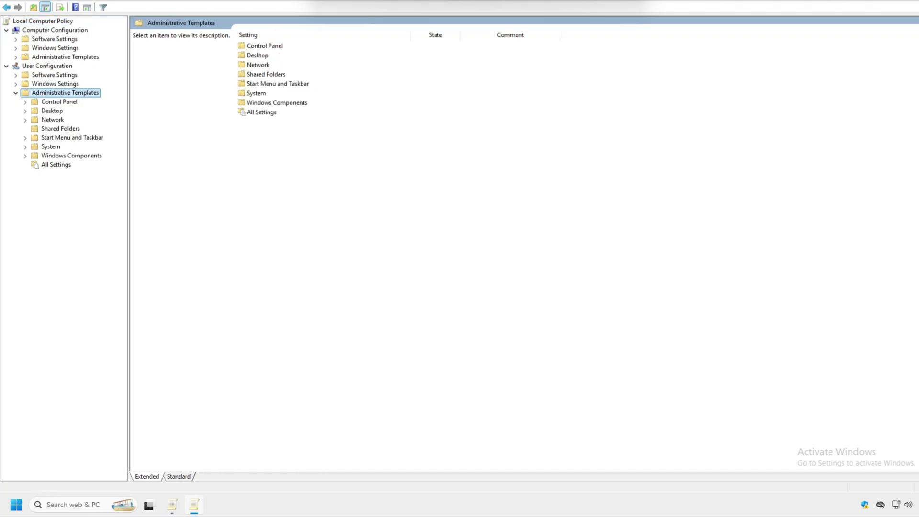
pyautogui.click(52, 147)
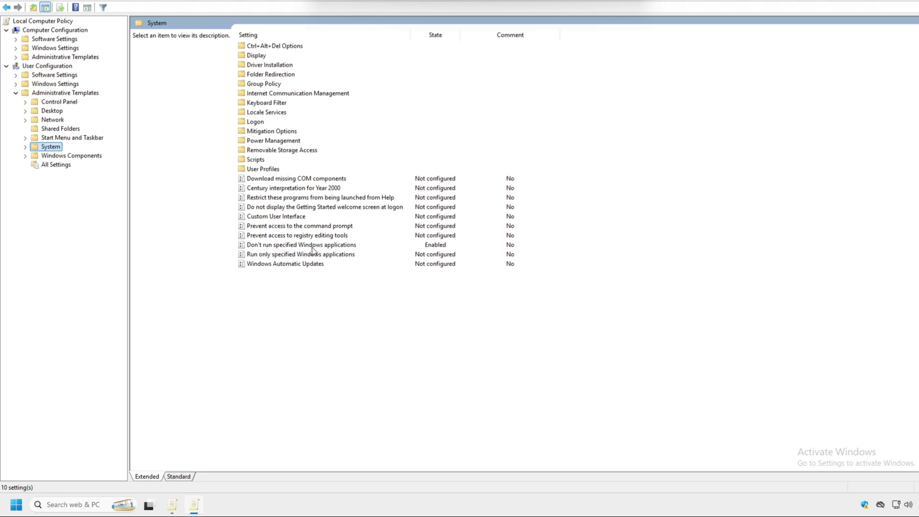
# - Toggle the policy to Not Configured and back to Enabled, checking chrome.exe is still listed
pyautogui.doubleClick(326, 246)
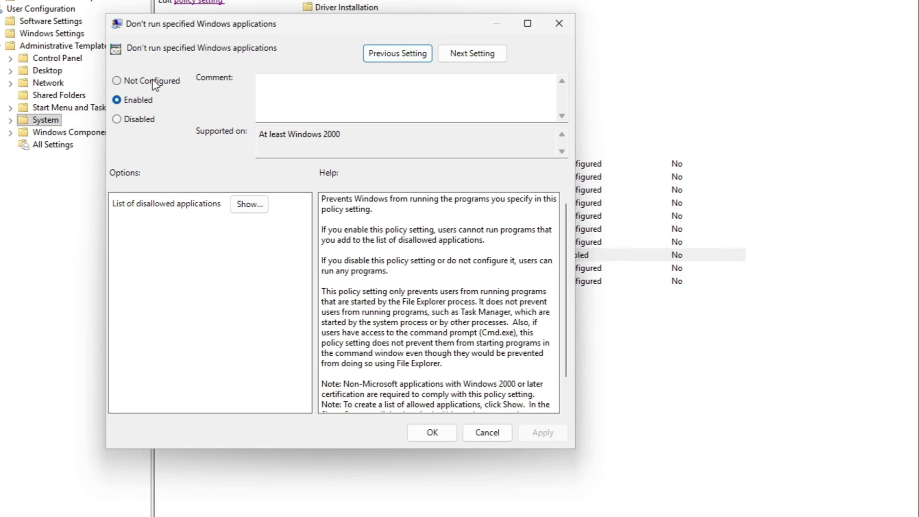
pyautogui.click(152, 82)
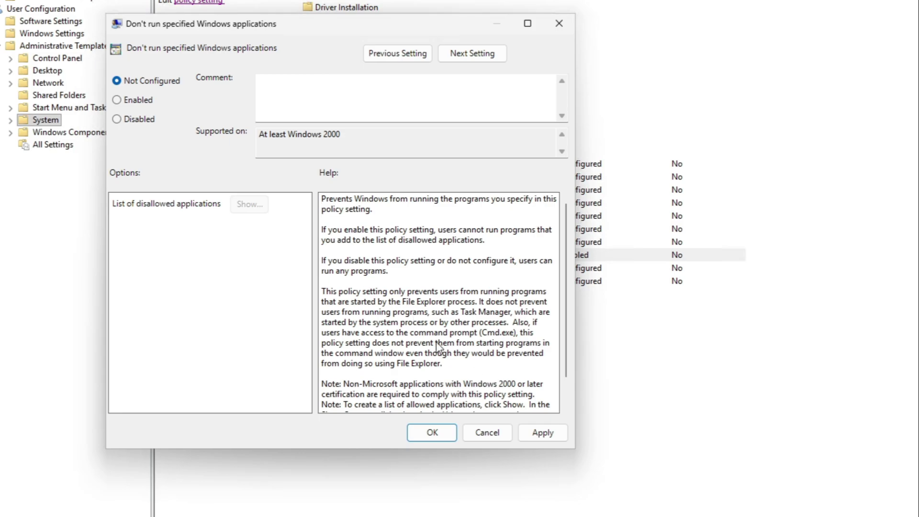
pyautogui.click(135, 102)
pyautogui.click(249, 205)
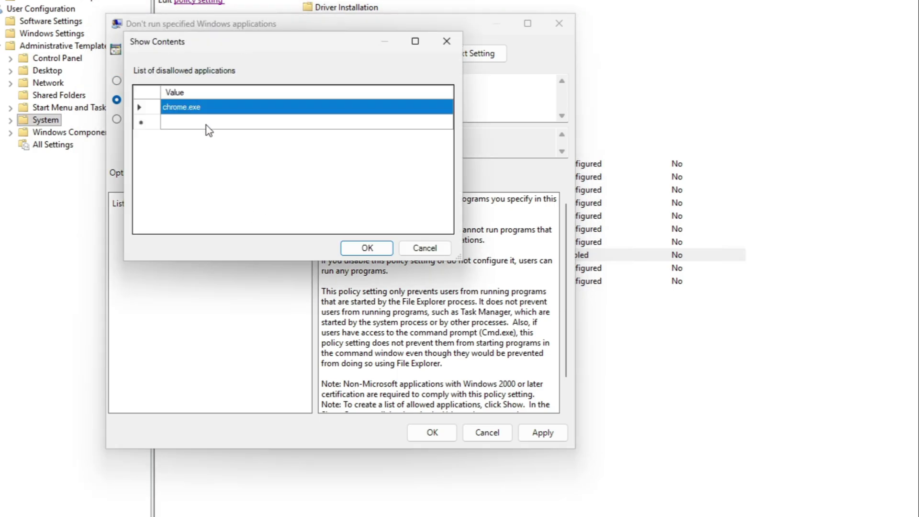
pyautogui.click(217, 107)
pyautogui.press('End')
pyautogui.hotkey('shift', 'Home')
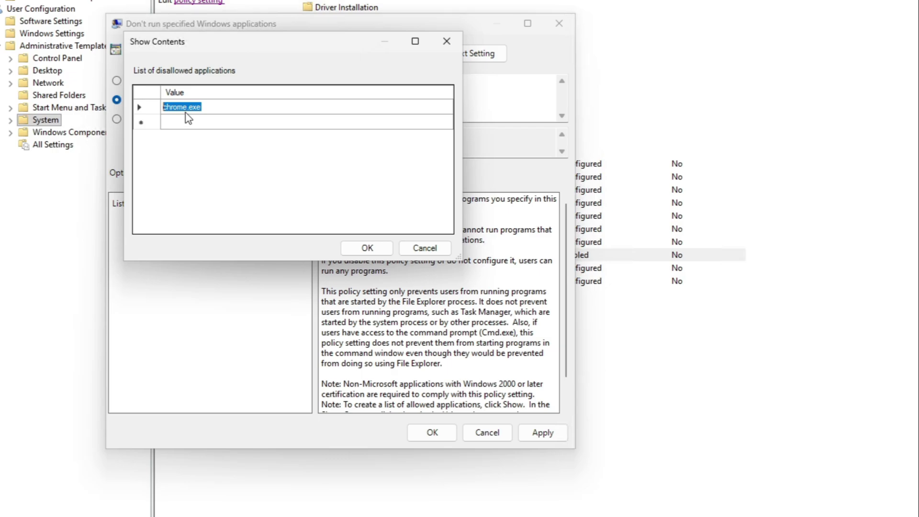
pyautogui.click(380, 248)
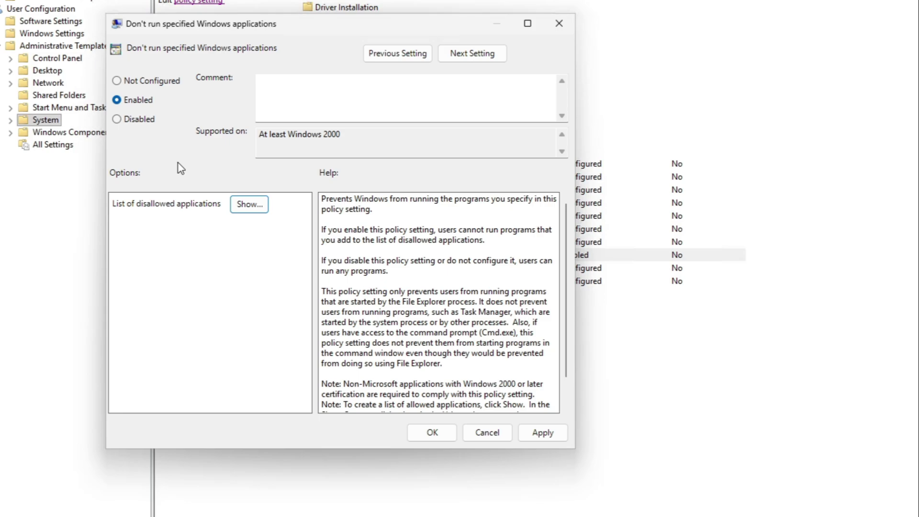
# - Delete the chrome.exe entry from the disallowed applications list and dismiss the no-entries warning
pyautogui.click(252, 205)
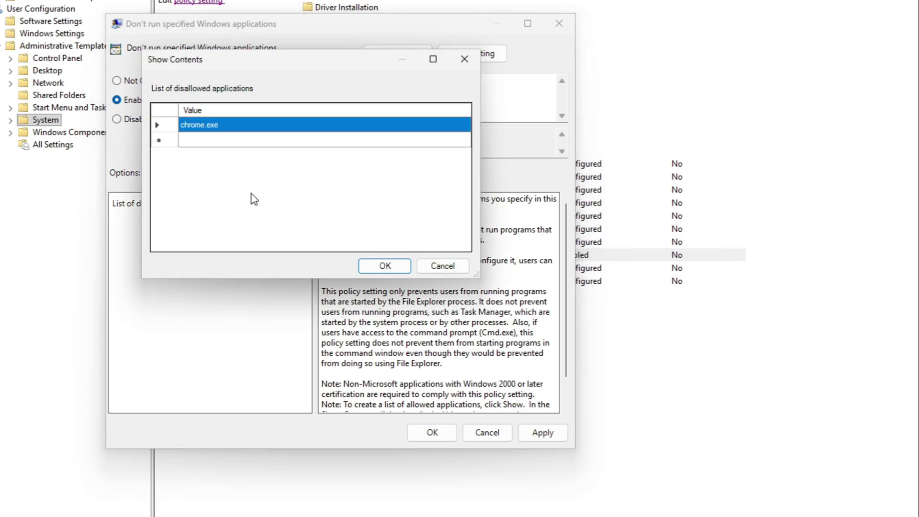
pyautogui.click(239, 127)
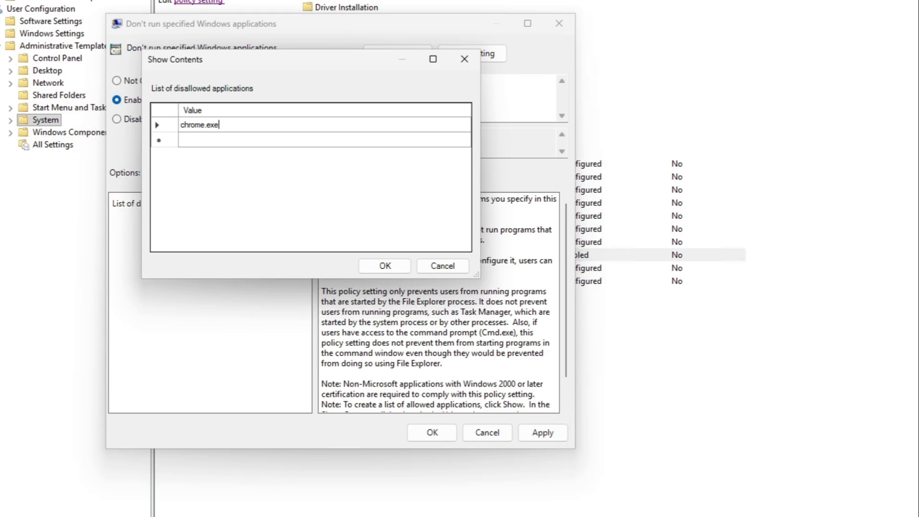
pyautogui.doubleClick(254, 128)
pyautogui.press('BackSpace')
pyautogui.click(385, 267)
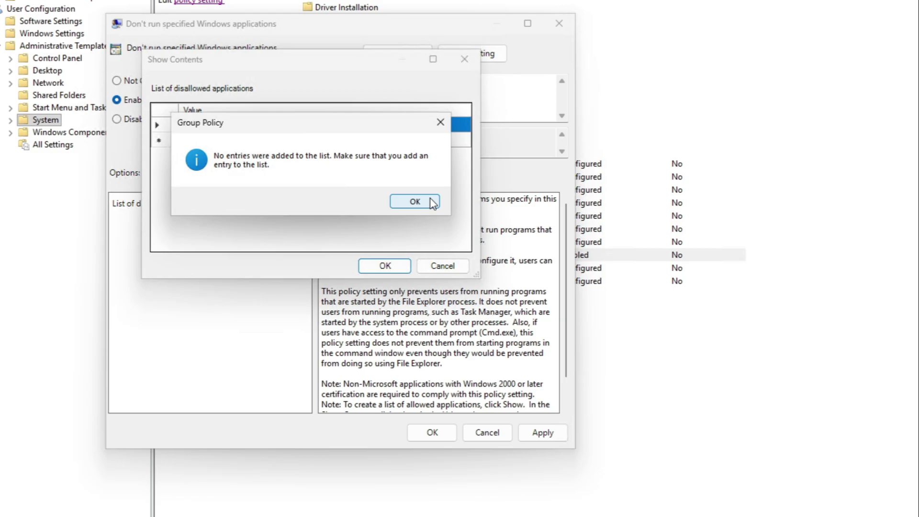
pyautogui.click(427, 203)
pyautogui.click(208, 126)
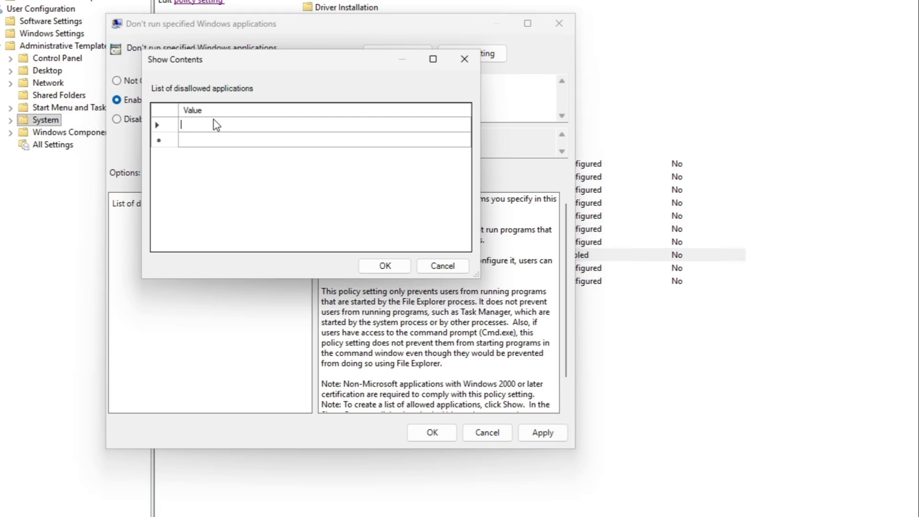
# - Cancel the list edit, switch the policy to Not Configured, and apply with OK
pyautogui.click(440, 266)
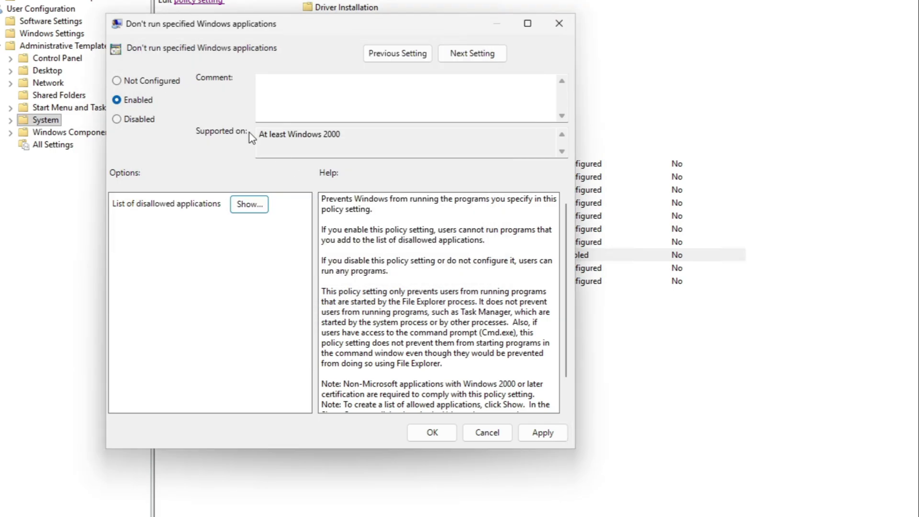
pyautogui.click(130, 84)
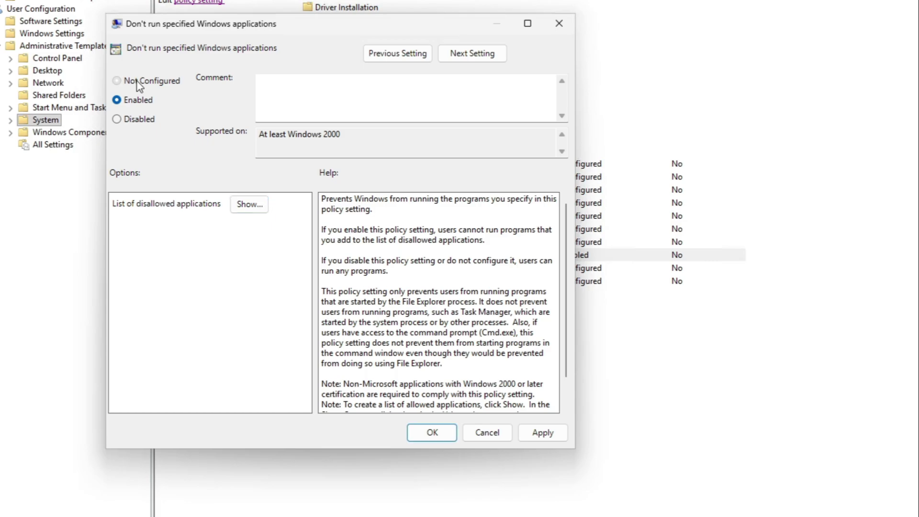
pyautogui.click(543, 433)
pyautogui.click(432, 432)
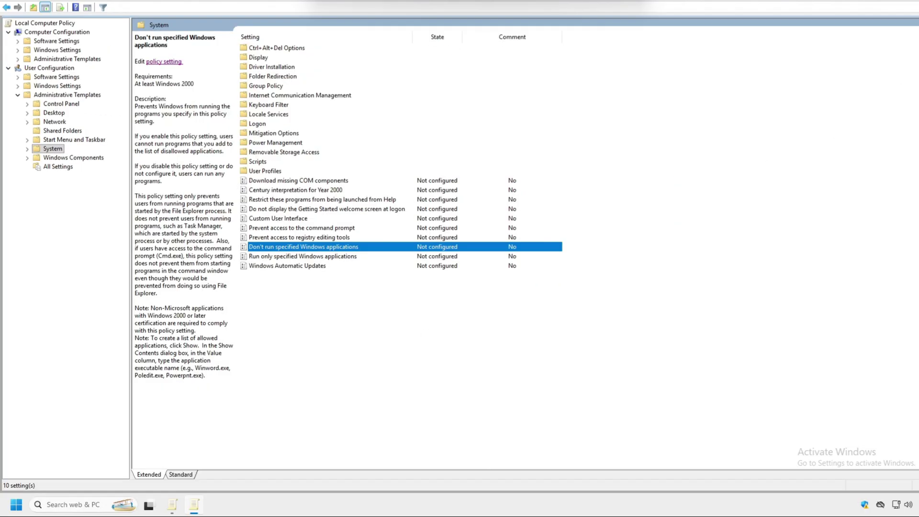
pyautogui.hotkey('alt', 'F4')
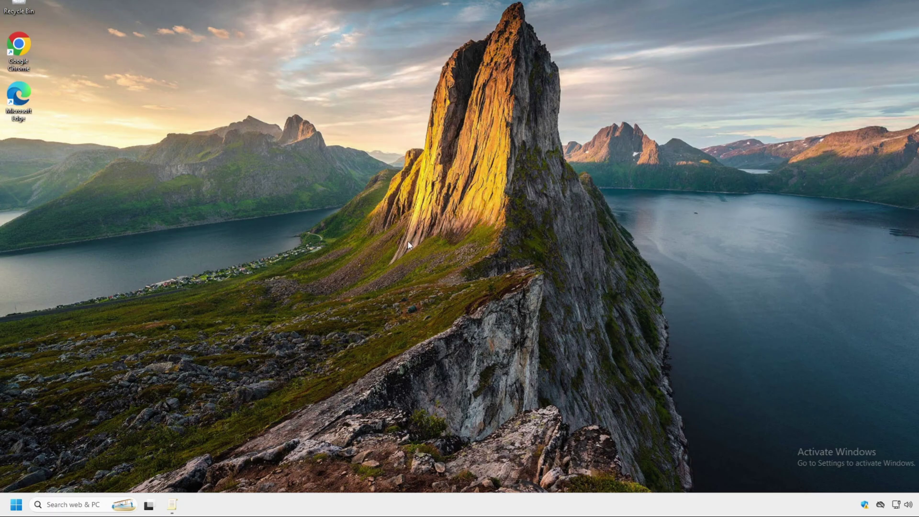
pyautogui.doubleClick(19, 46)
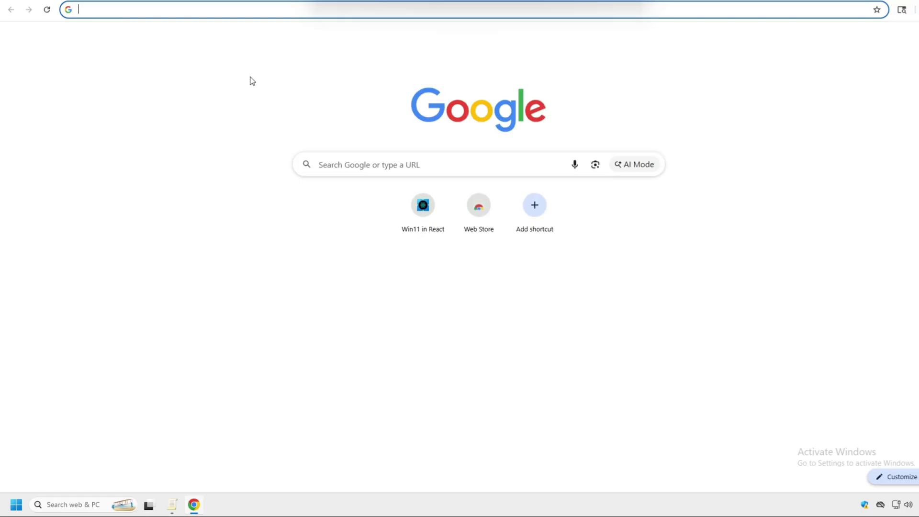
pyautogui.hotkey('alt', 'F4')
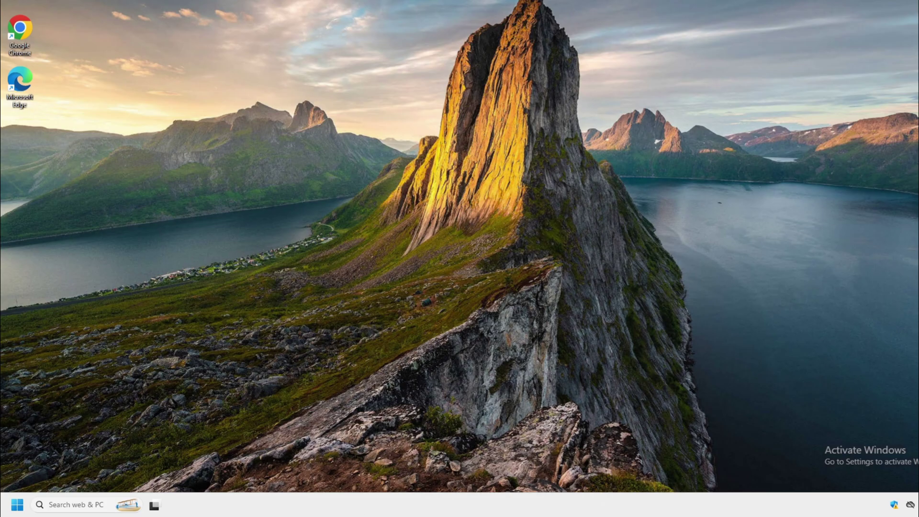
# - Search for regedit and launch Registry Editor, approving the UAC prompt
pyautogui.click(67, 504)
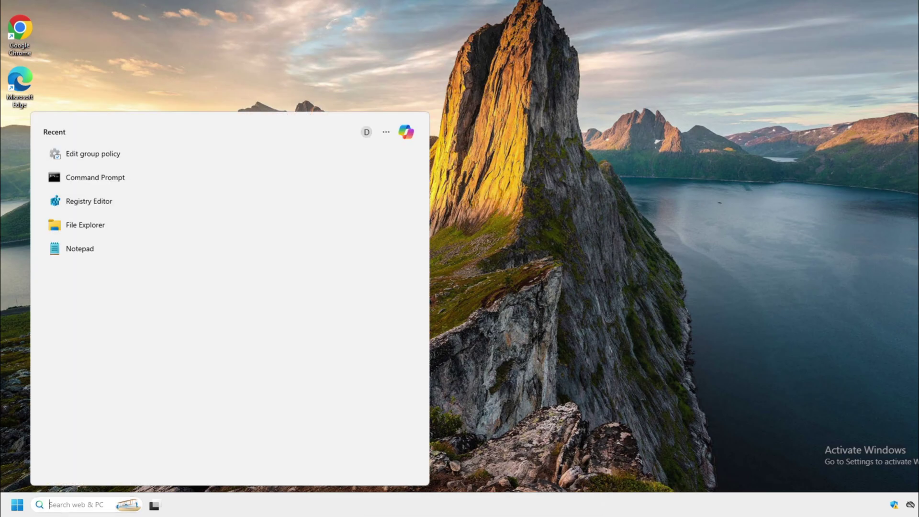
pyautogui.write('re')
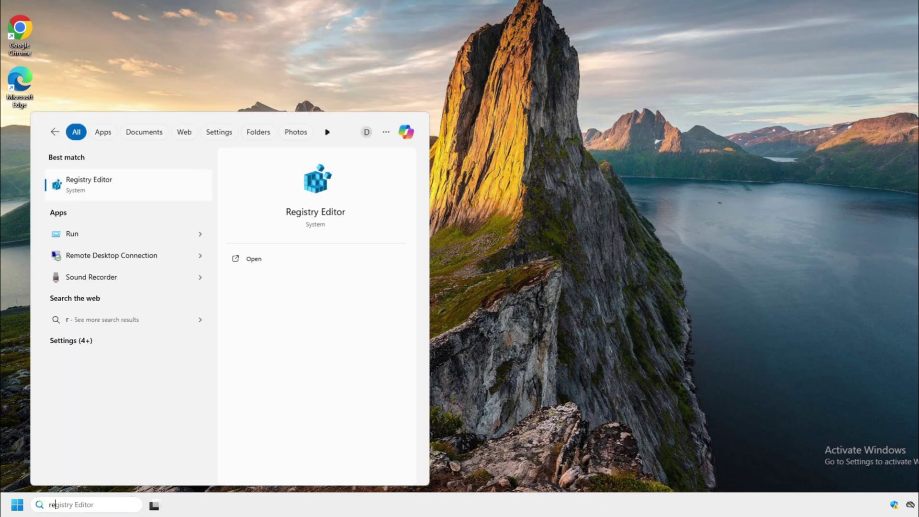
pyautogui.write('g')
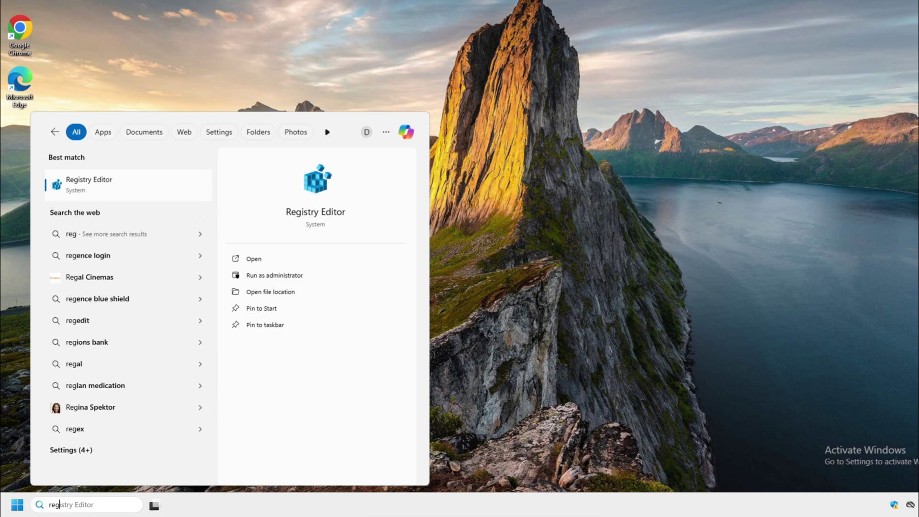
pyautogui.write('edit')
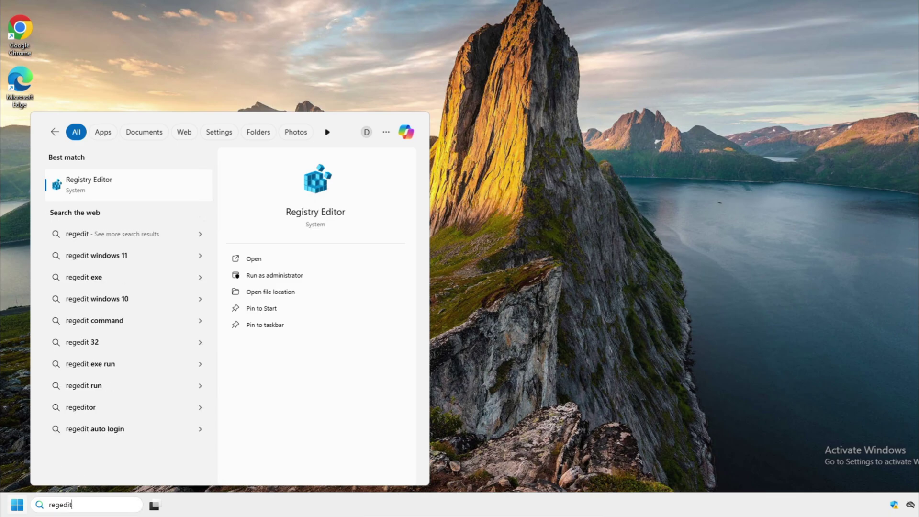
pyautogui.click(100, 184)
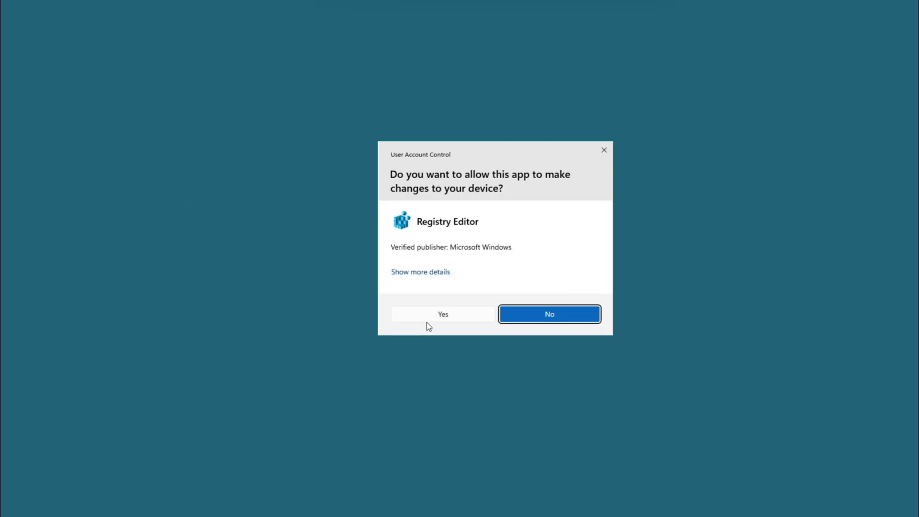
pyautogui.click(439, 317)
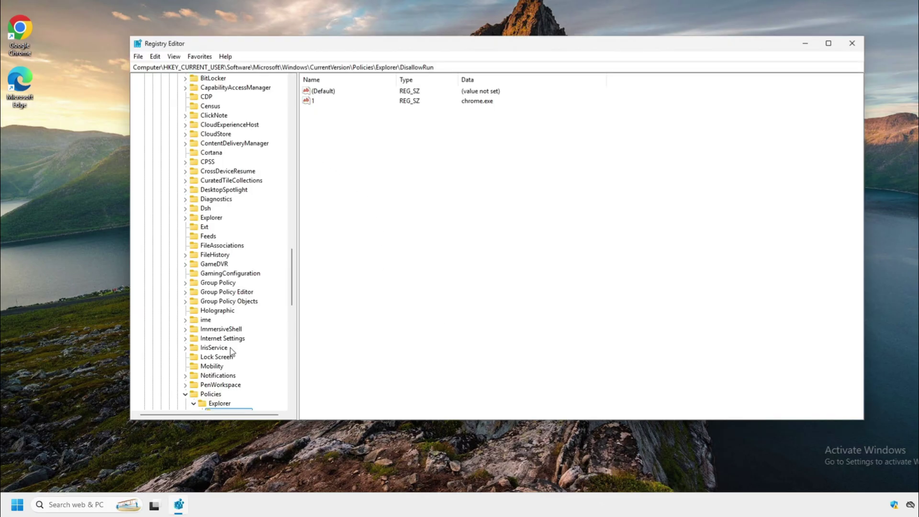
# - Navigate to HKEY_CURRENT_USER\Software\Microsoft\Windows\CurrentVersion\Policies\Explorer in the key tree
pyautogui.click(211, 394)
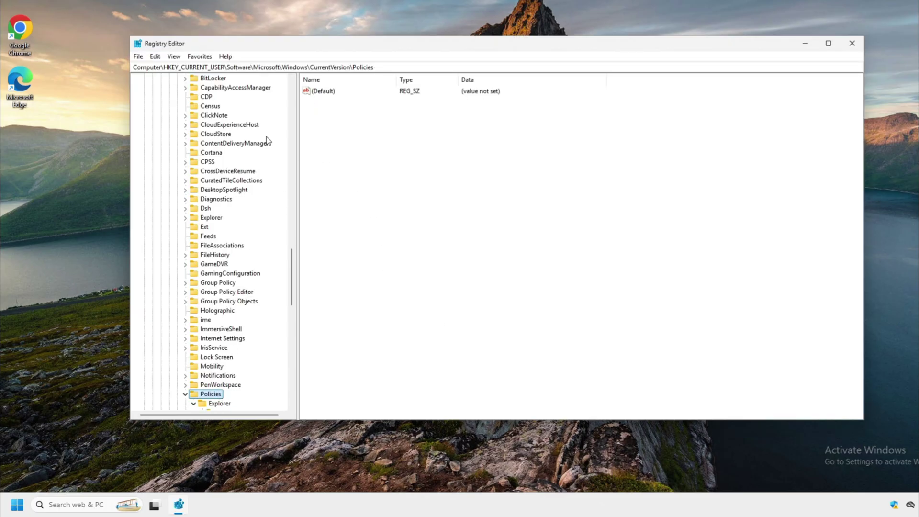
pyautogui.moveTo(291, 260); pyautogui.dragTo(274, 118)
pyautogui.scroll(8, 274, 118)
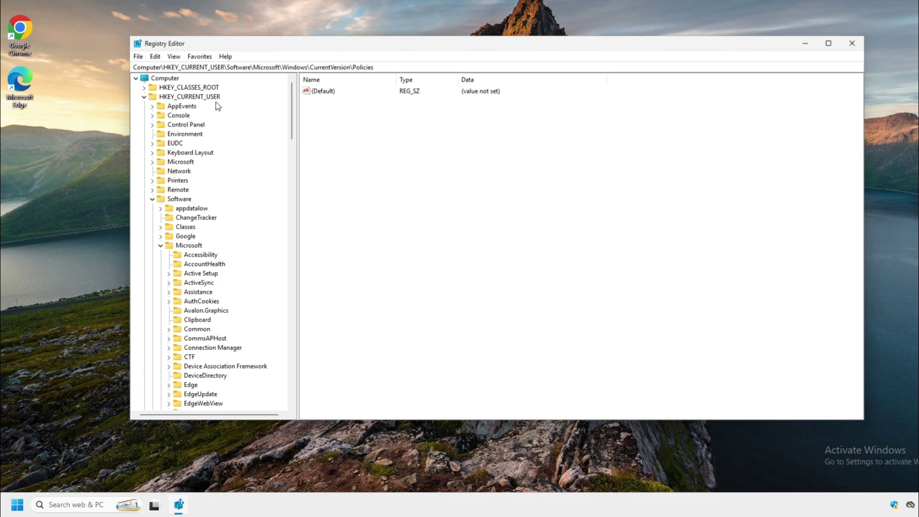
pyautogui.click(178, 199)
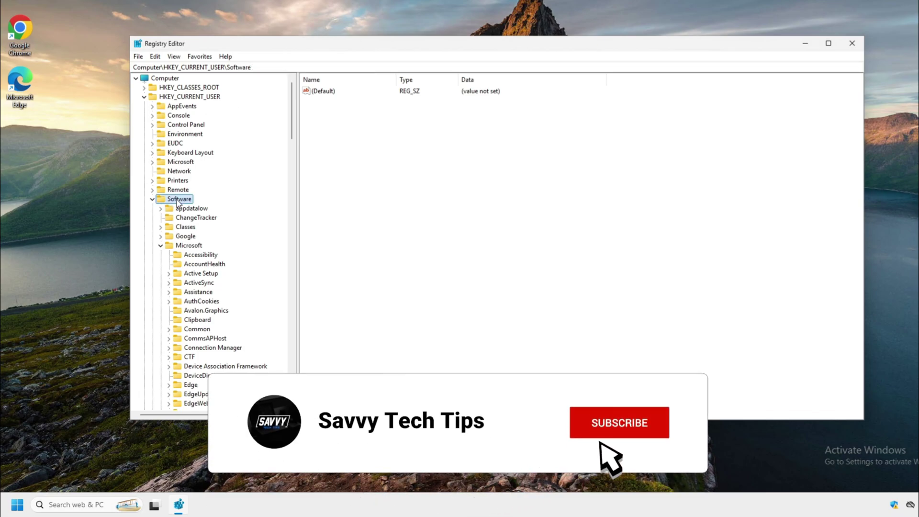
pyautogui.click(189, 246)
pyautogui.scroll(-1, 203, 266)
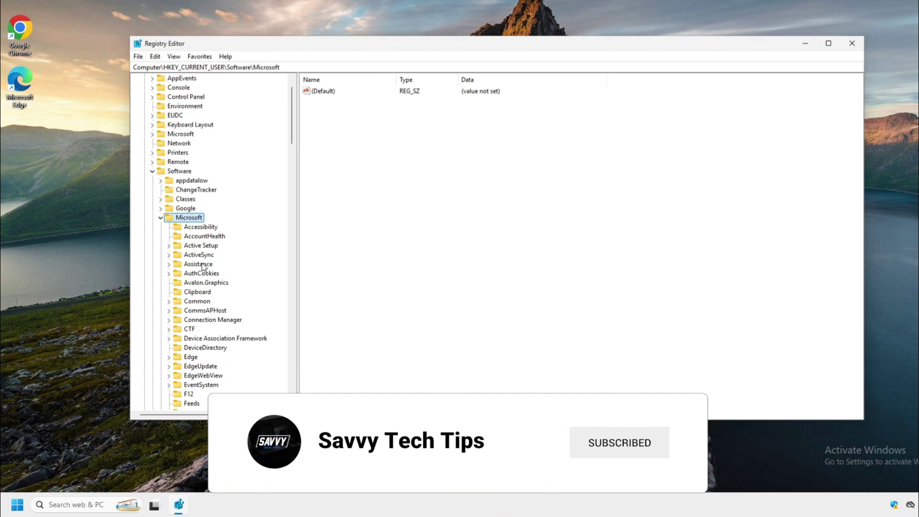
pyautogui.scroll(-20, 202, 267)
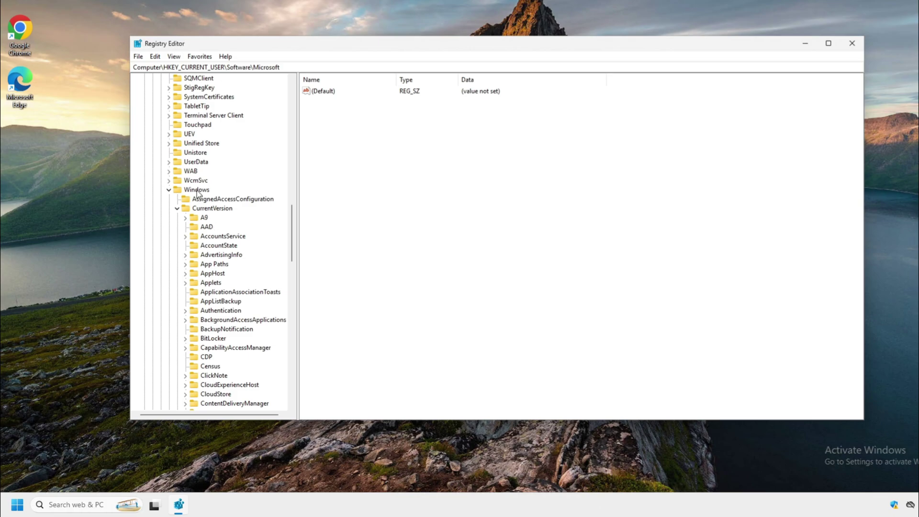
pyautogui.click(197, 190)
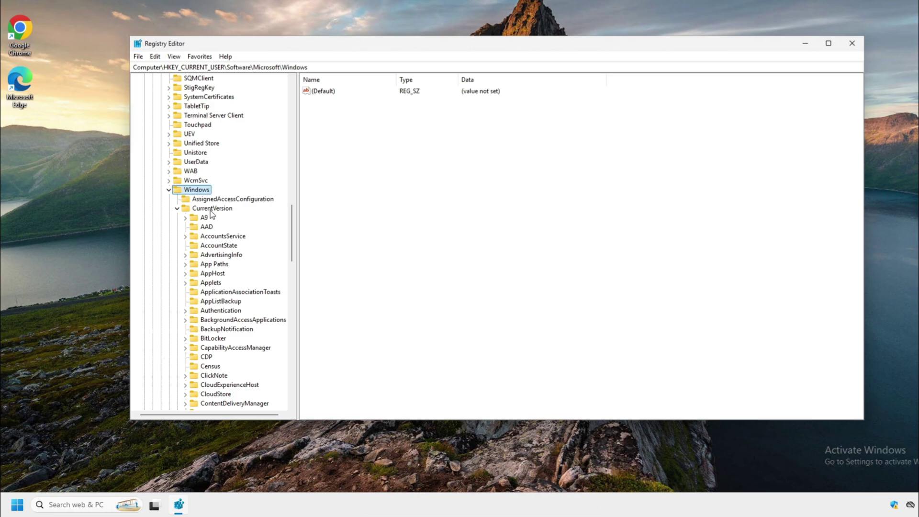
pyautogui.click(212, 209)
pyautogui.scroll(-8, 215, 293)
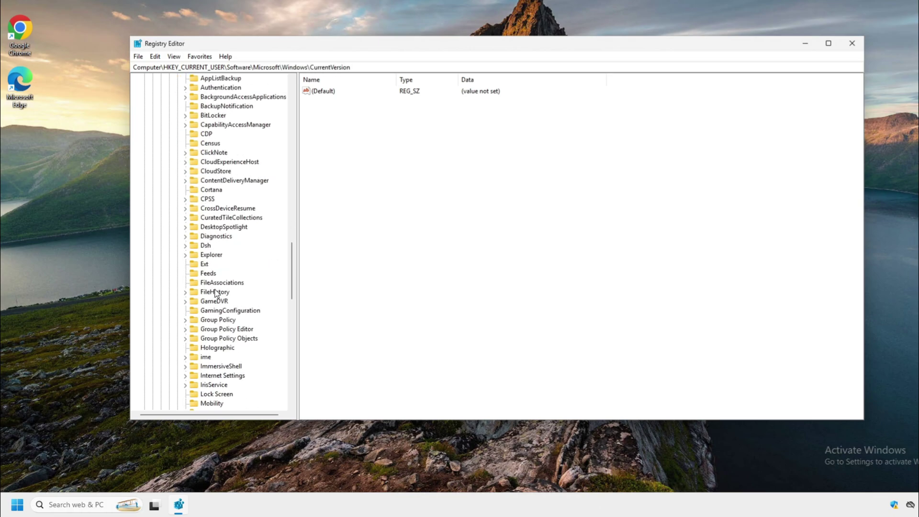
pyautogui.scroll(-5, 215, 293)
pyautogui.click(214, 293)
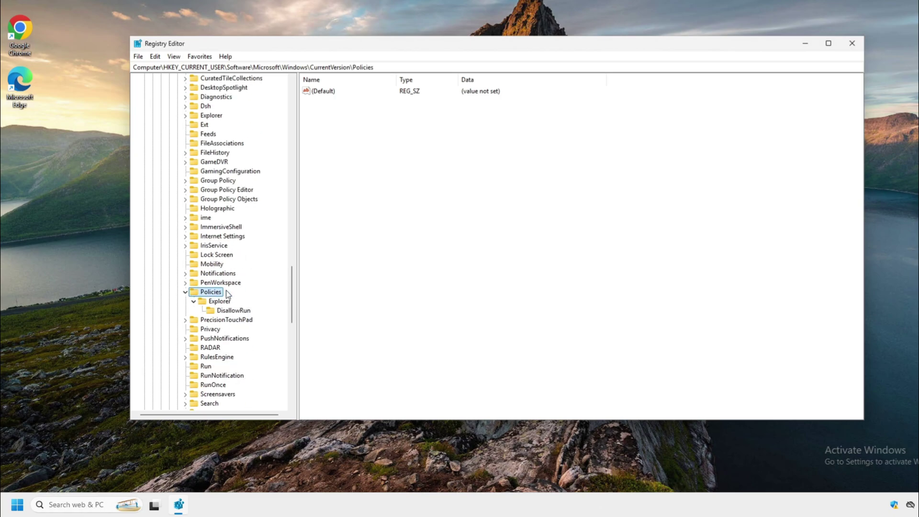
pyautogui.click(222, 301)
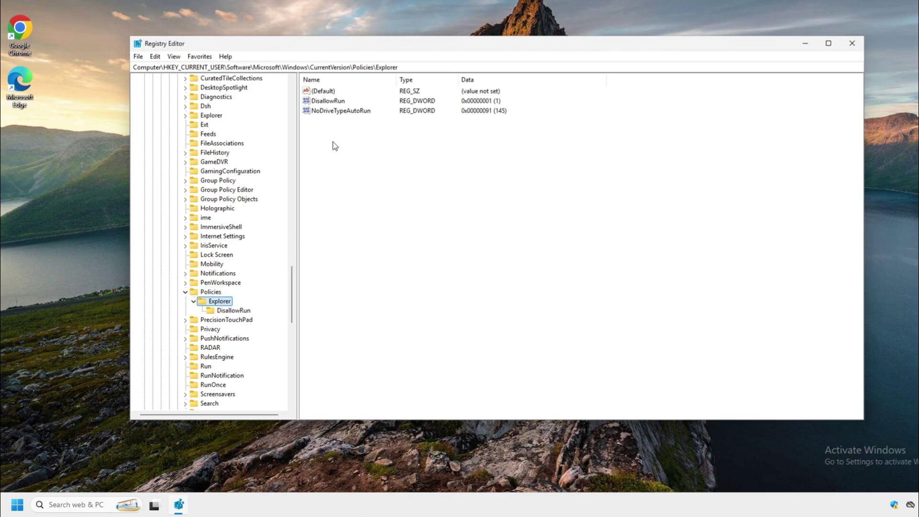
# - Look over the New value and Explorer key menus without changes, then open DisallowRun
pyautogui.rightClick(343, 154)
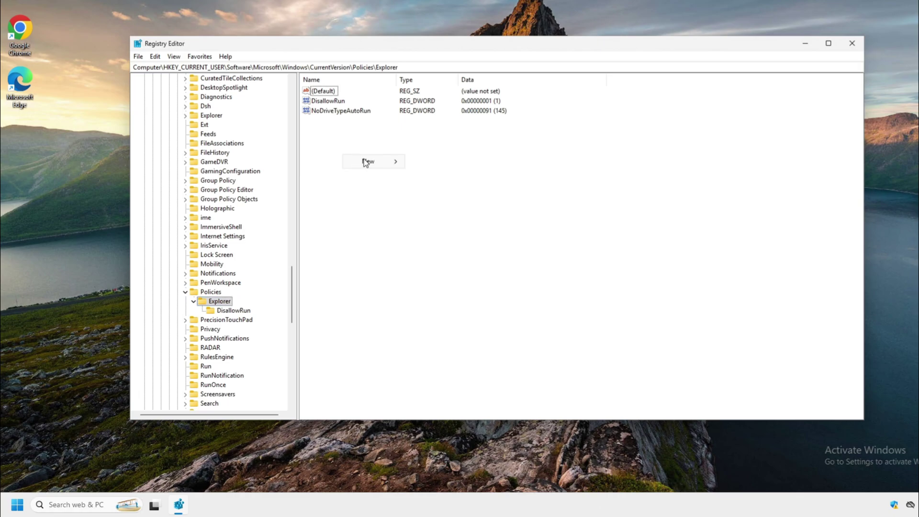
pyautogui.moveTo(382, 163)
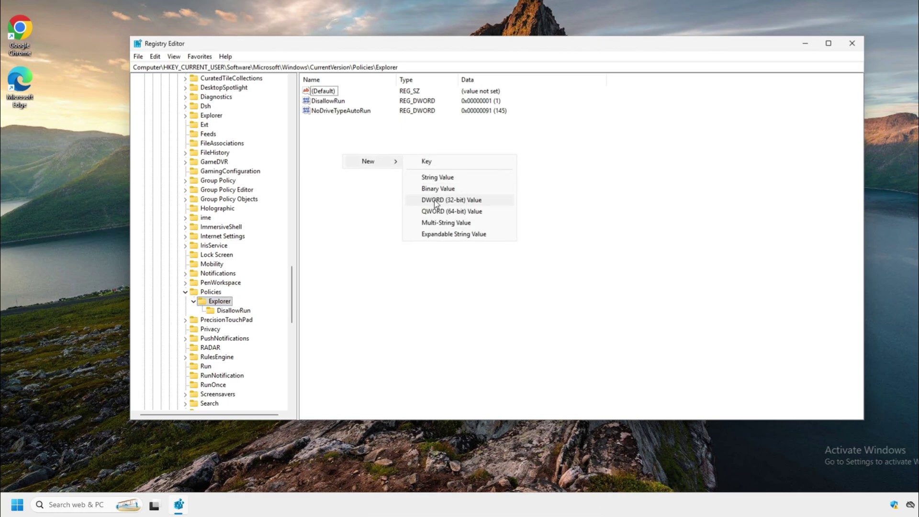
pyautogui.click(610, 193)
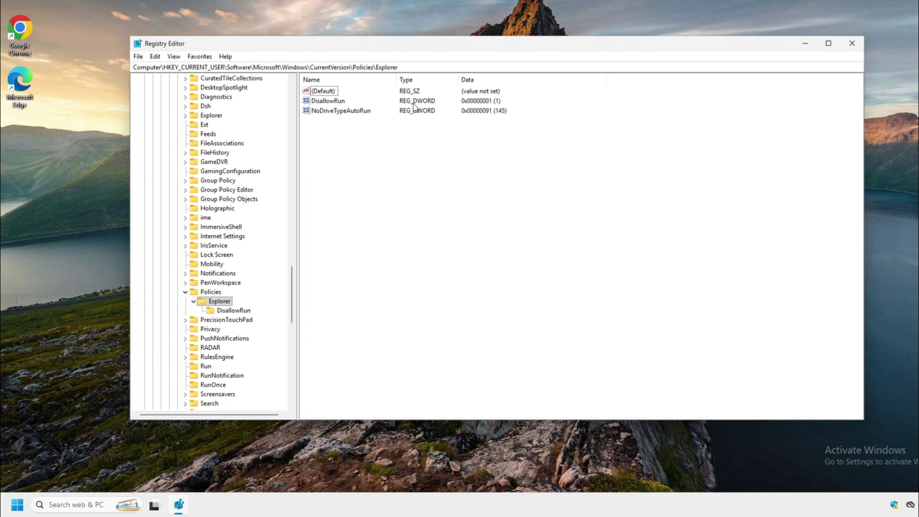
pyautogui.click(496, 102)
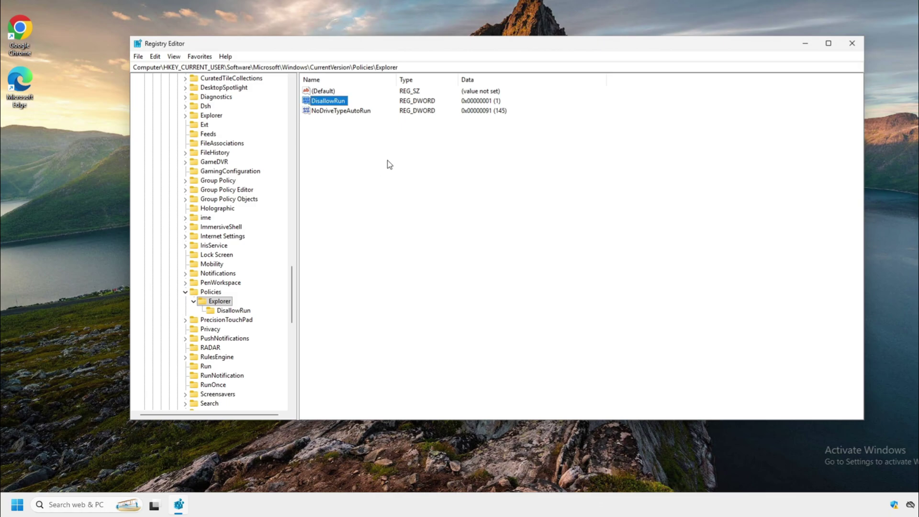
pyautogui.click(219, 301)
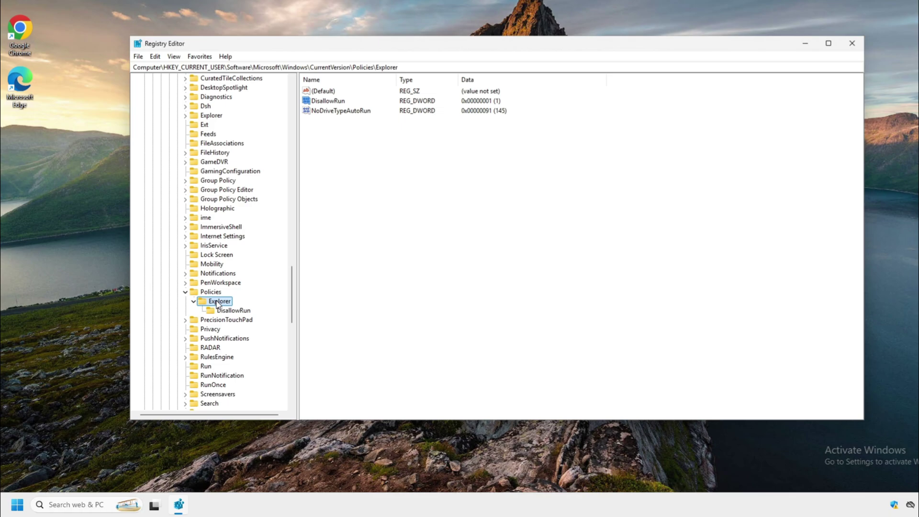
pyautogui.rightClick(219, 304)
pyautogui.moveTo(244, 319)
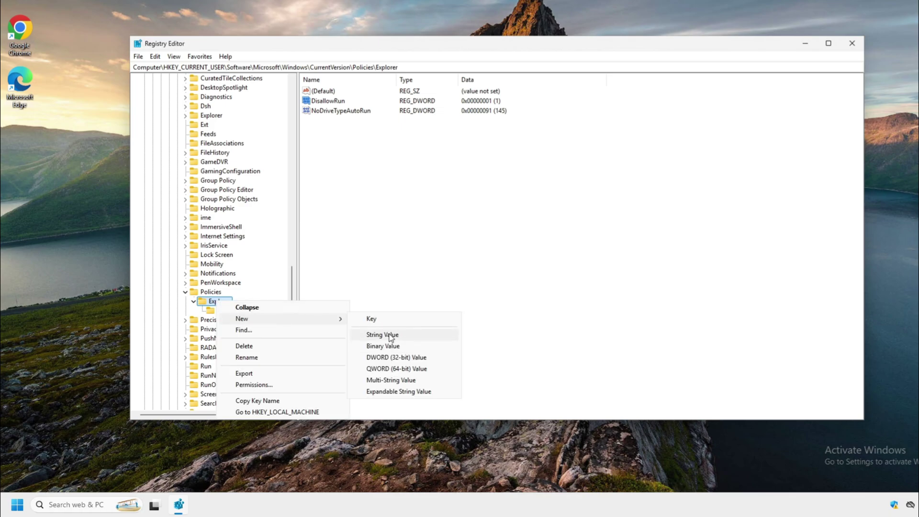
pyautogui.click(545, 309)
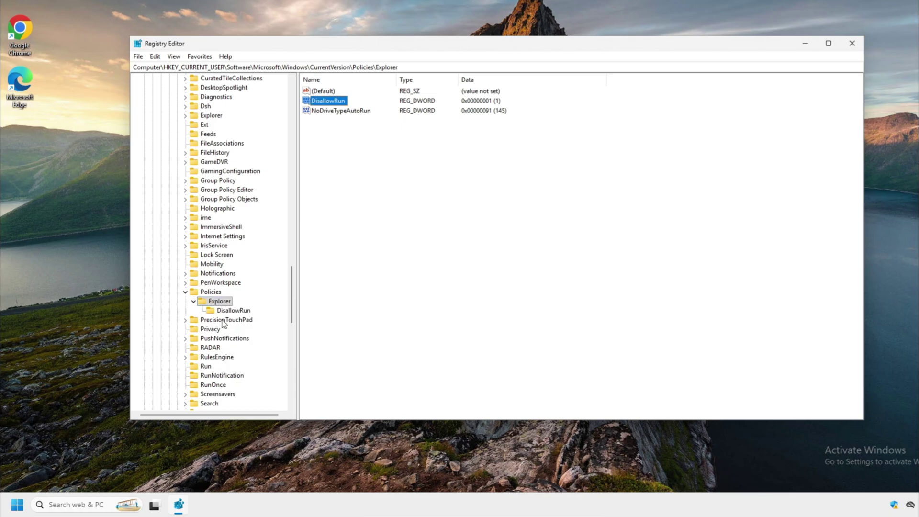
pyautogui.click(235, 312)
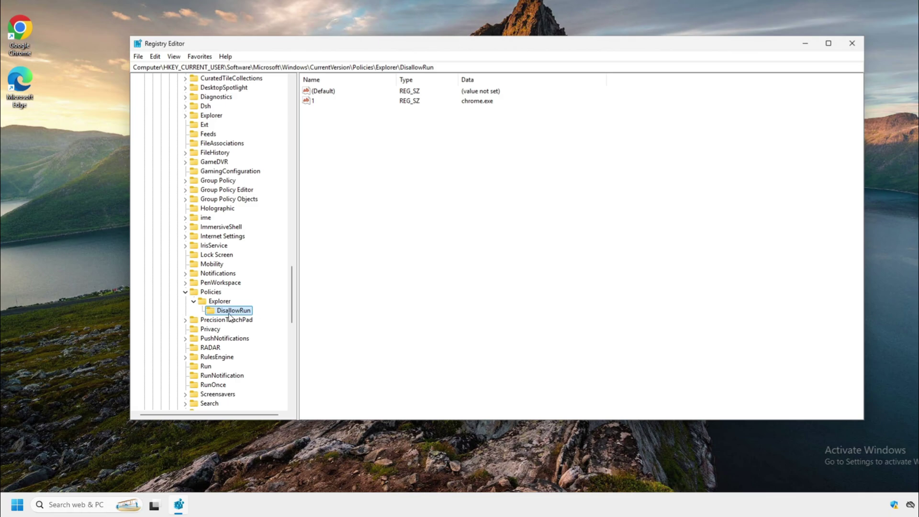
# - Create a new string value named 2 in the DisallowRun key
pyautogui.click(366, 140)
pyautogui.rightClick(326, 134)
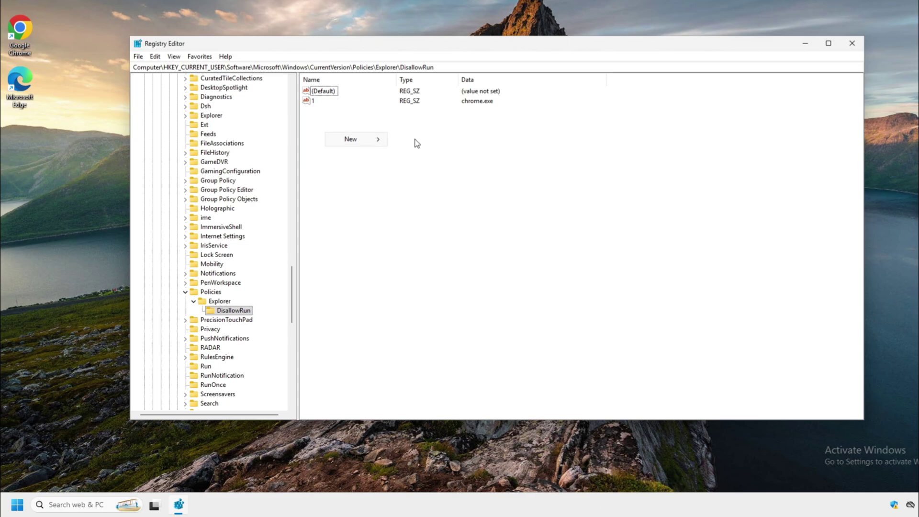
pyautogui.moveTo(372, 142)
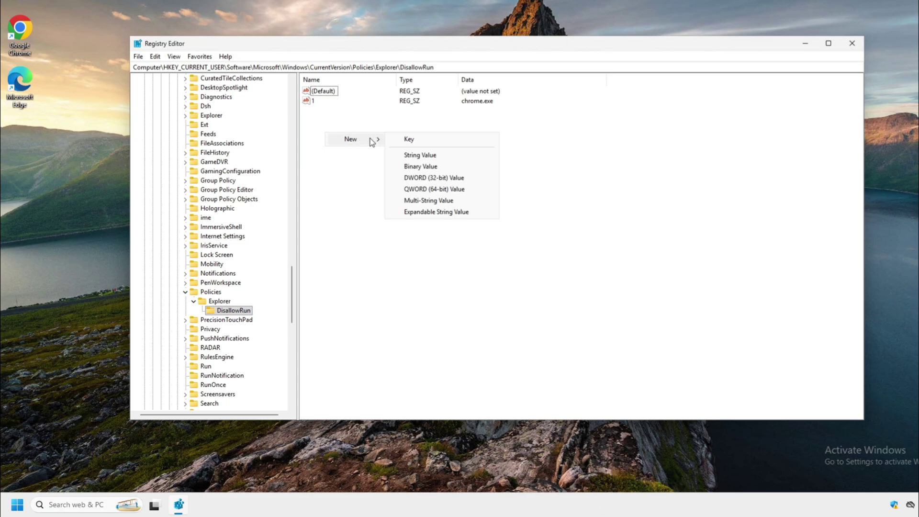
pyautogui.click(421, 155)
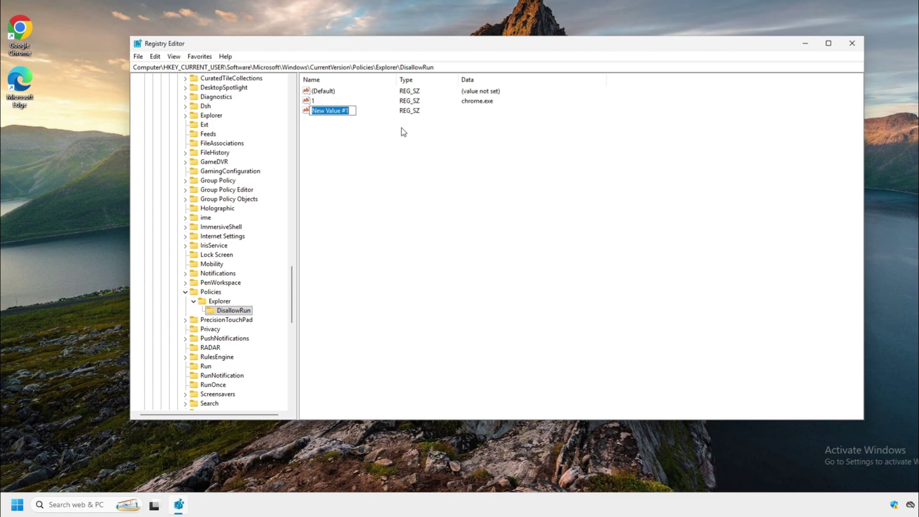
pyautogui.write('2')
pyautogui.press('Return')
# - Open the Edit String dialog for DisallowRun value 2 and drag it beside the values list
pyautogui.click(353, 150)
pyautogui.rightClick(310, 110)
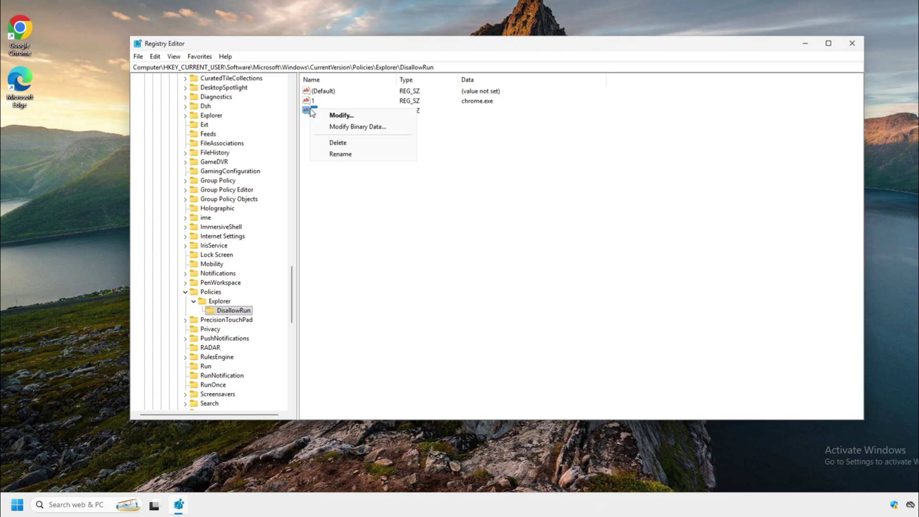
pyautogui.click(351, 115)
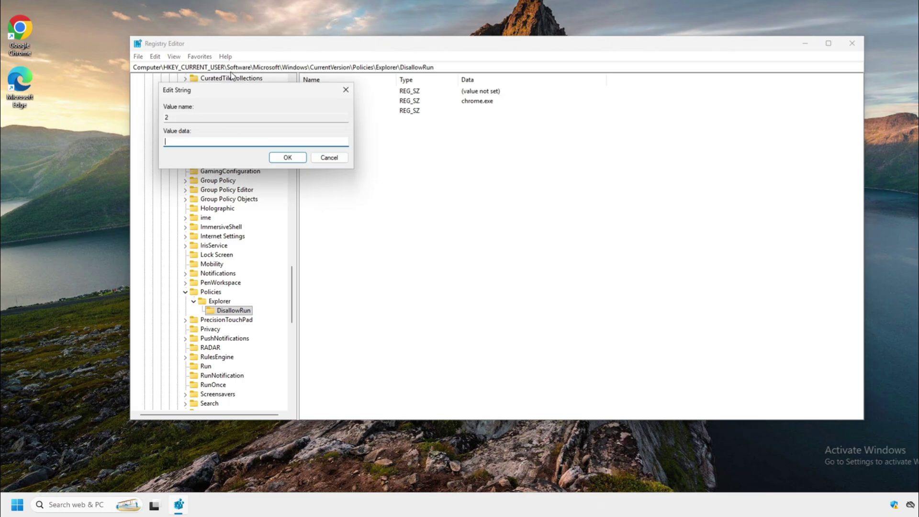
pyautogui.moveTo(234, 90); pyautogui.dragTo(497, 108)
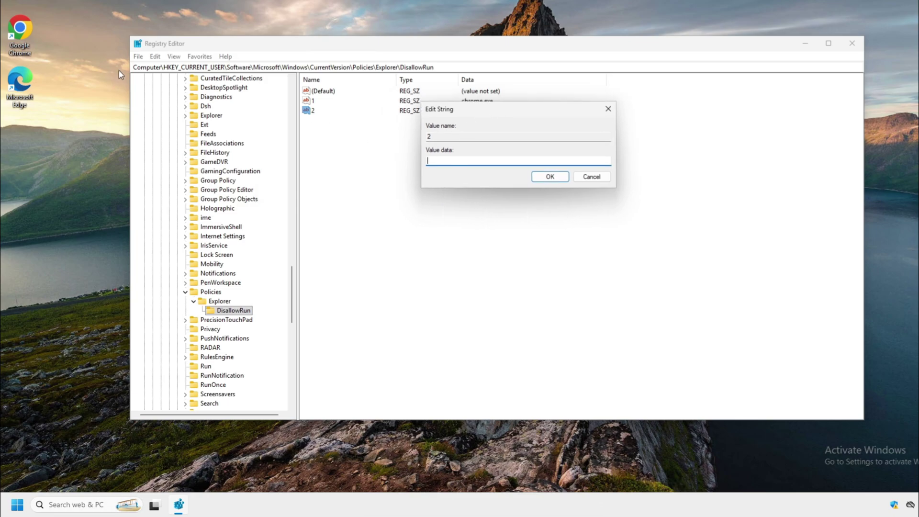
# - Read the Microsoft Edge shortcut's Target path to find its executable name, msedge.exe
pyautogui.rightClick(24, 76)
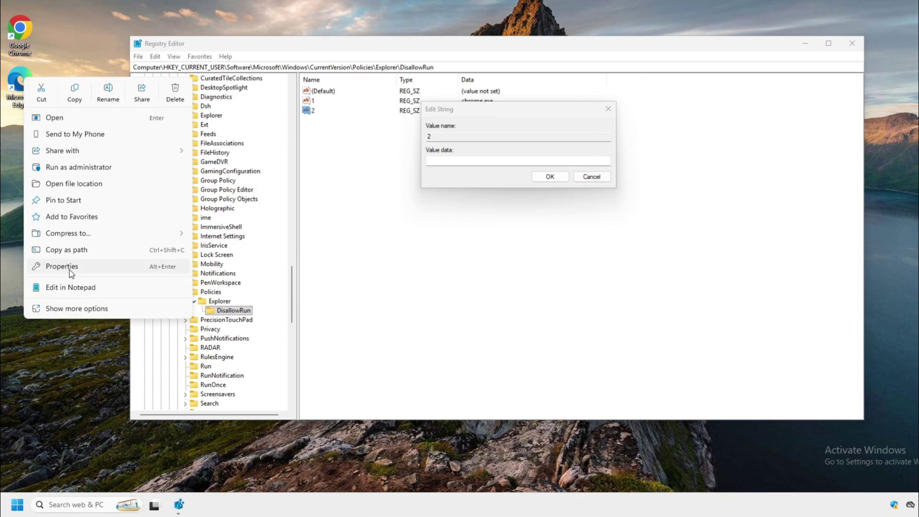
pyautogui.click(70, 268)
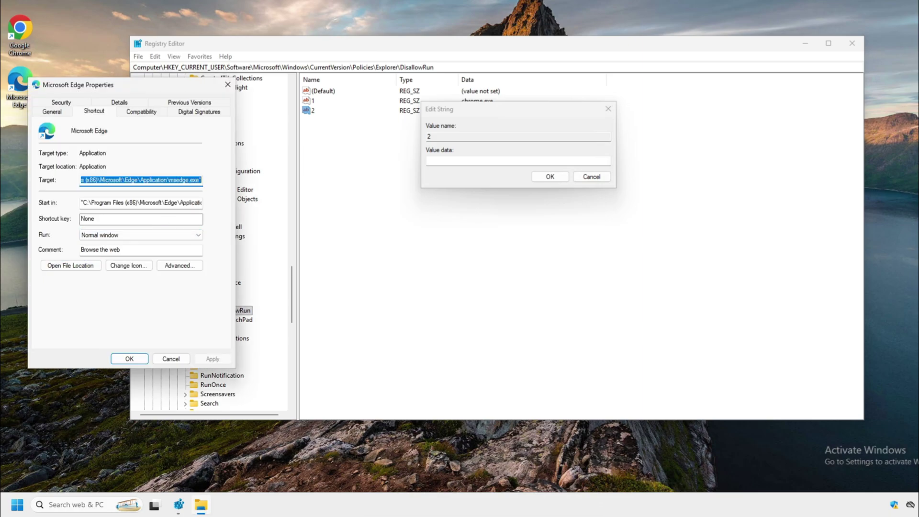
pyautogui.click(177, 180)
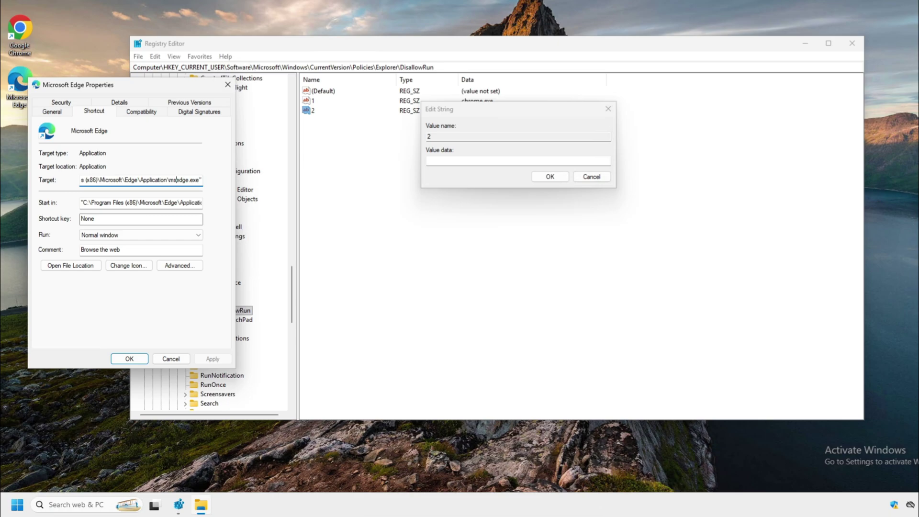
pyautogui.moveTo(170, 180); pyautogui.dragTo(201, 180)
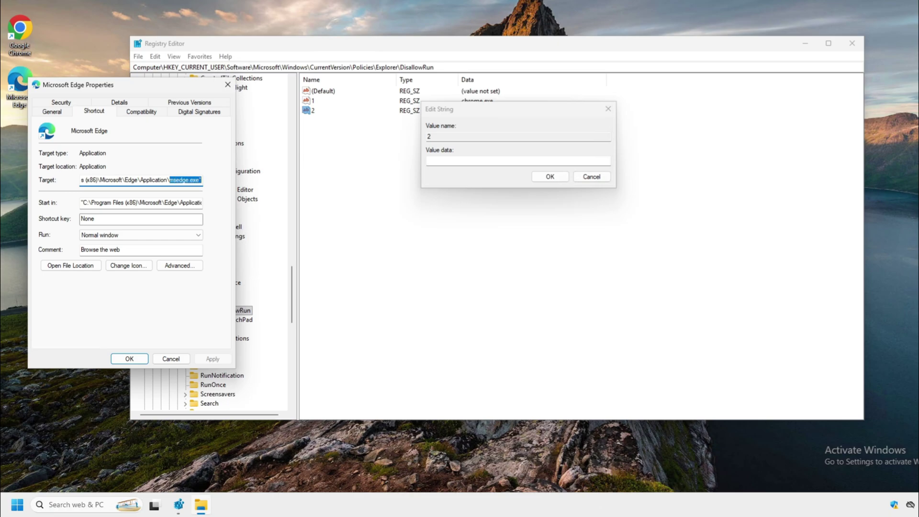
pyautogui.click(228, 85)
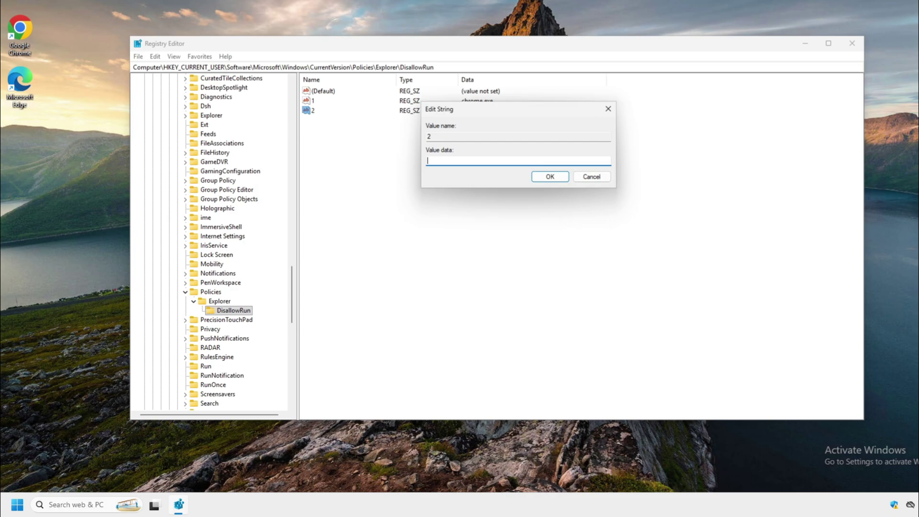
# - Set DisallowRun value 2's data to msedge.exe and move Registry Editor up and right
pyautogui.write('msedge.exe')
pyautogui.click(549, 178)
pyautogui.click(549, 180)
pyautogui.moveTo(458, 45); pyautogui.dragTo(584, 31)
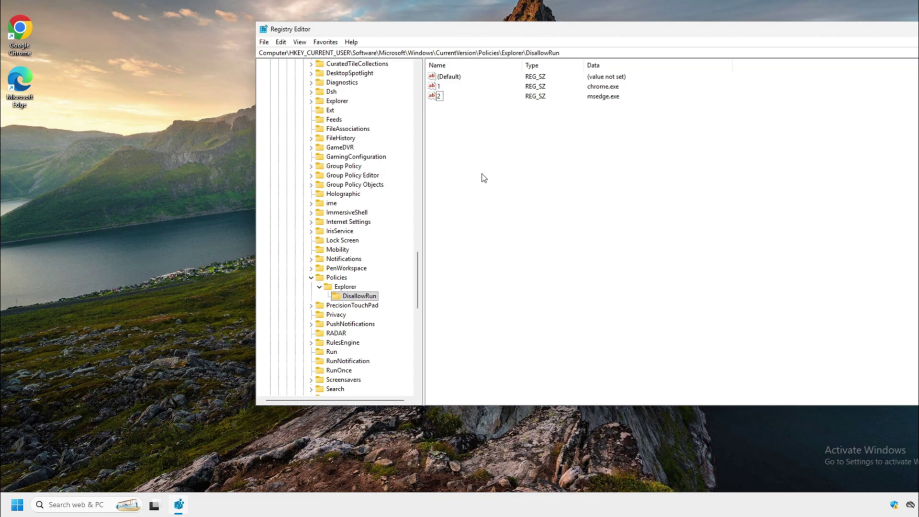
# - Try launching Microsoft Edge from the desktop and get a Restrictions error
pyautogui.doubleClick(22, 79)
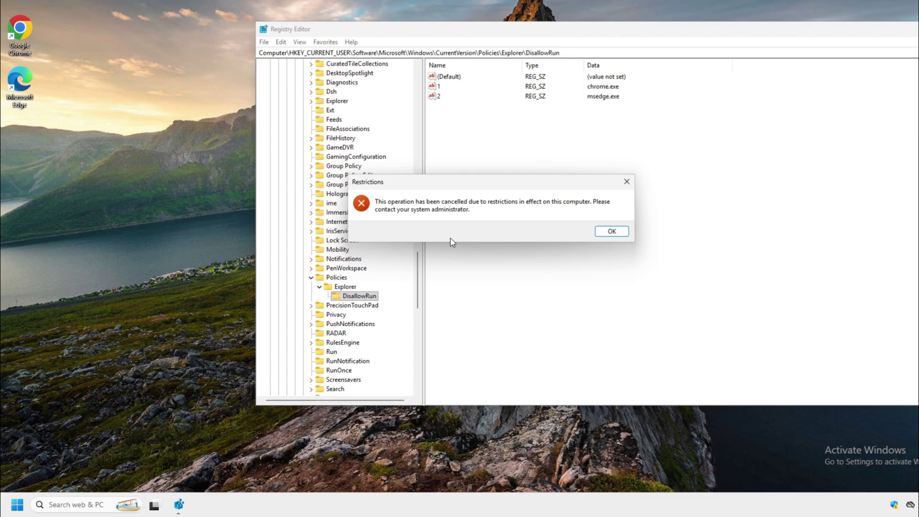
# - Dismiss the Restrictions error and add a new string value named 3 to DisallowRun
pyautogui.click(611, 231)
pyautogui.rightClick(454, 131)
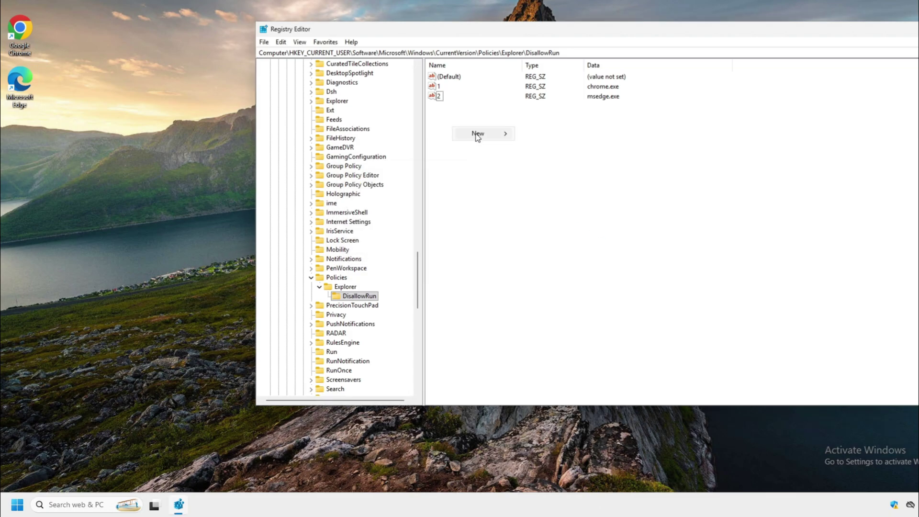
pyautogui.moveTo(478, 134)
pyautogui.click(537, 149)
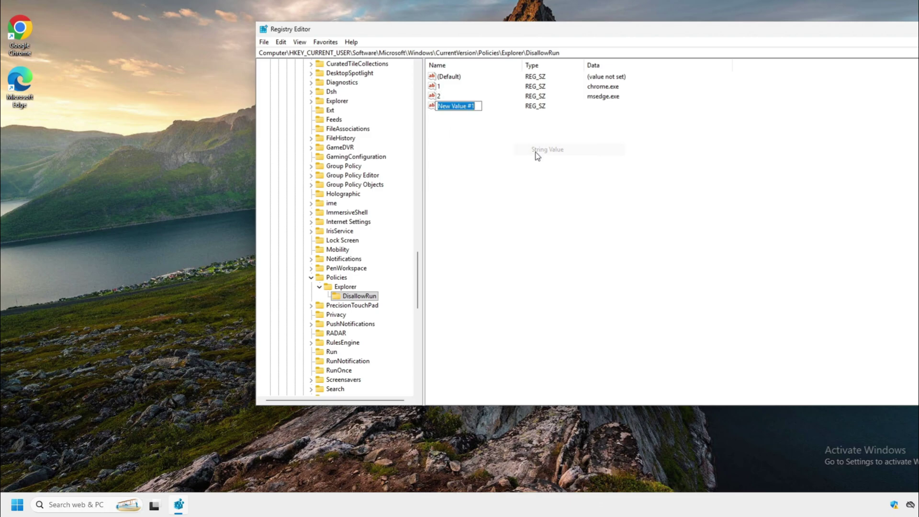
pyautogui.write('3')
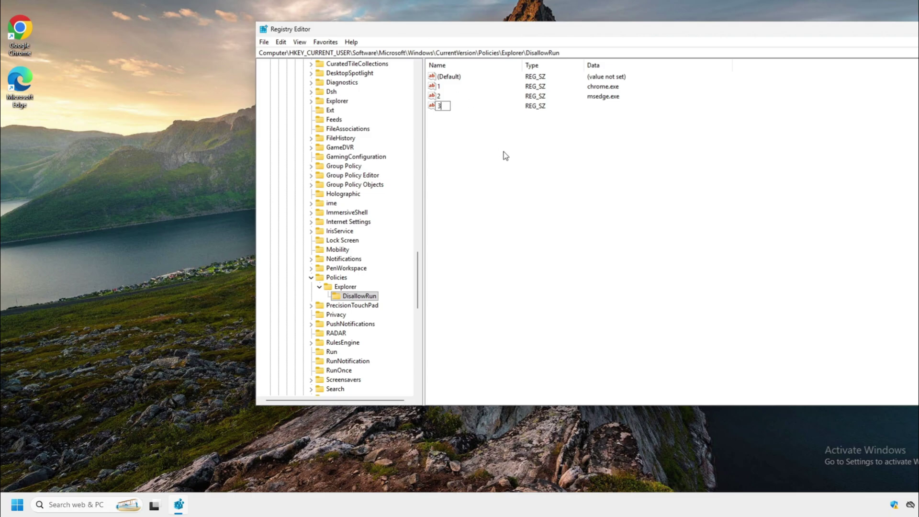
# - Cancel editing the empty value 3, then delete it and confirm the deletion
pyautogui.doubleClick(439, 105)
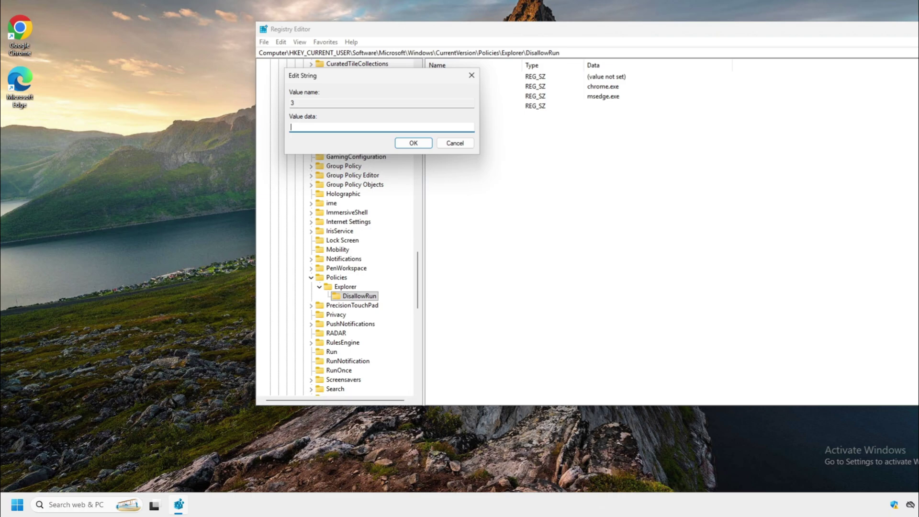
pyautogui.click(454, 143)
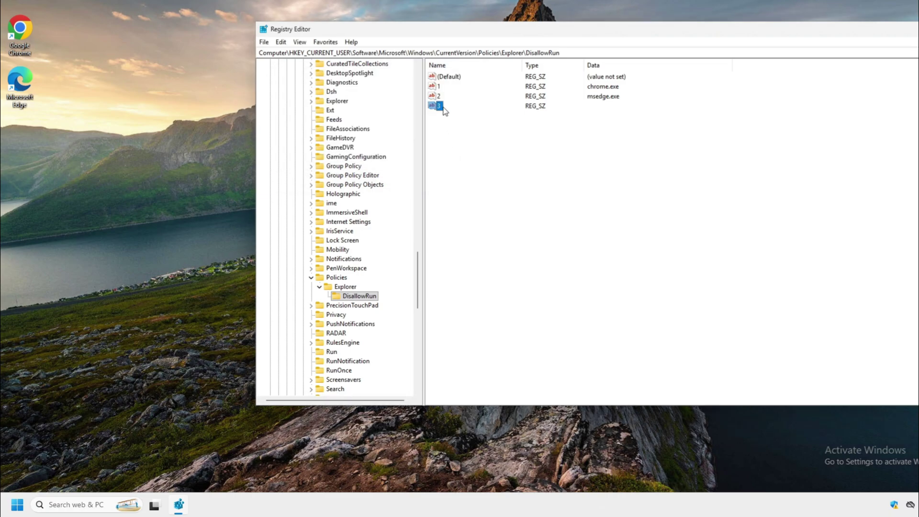
pyautogui.rightClick(445, 109)
pyautogui.click(473, 142)
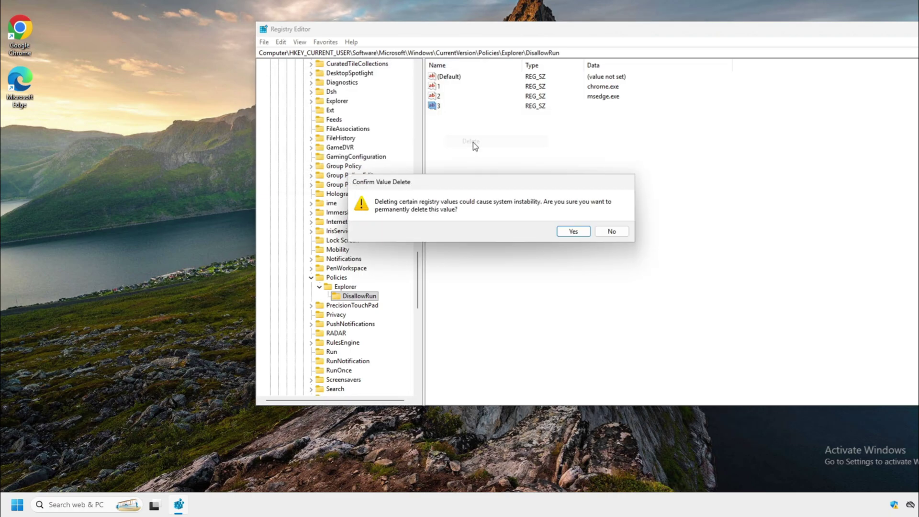
pyautogui.click(580, 231)
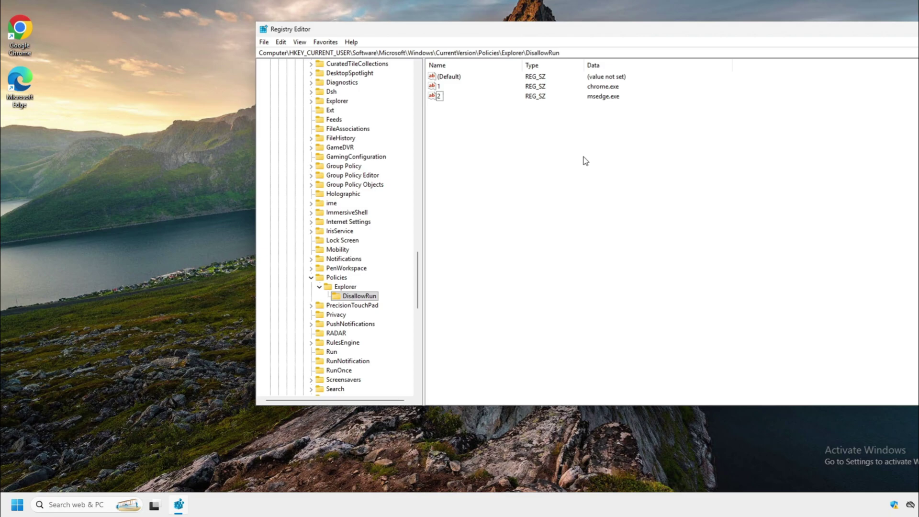
# - Move Registry Editor aside and launch the Local Group Policy Editor by searching gped
pyautogui.moveTo(512, 33); pyautogui.dragTo(694, 30)
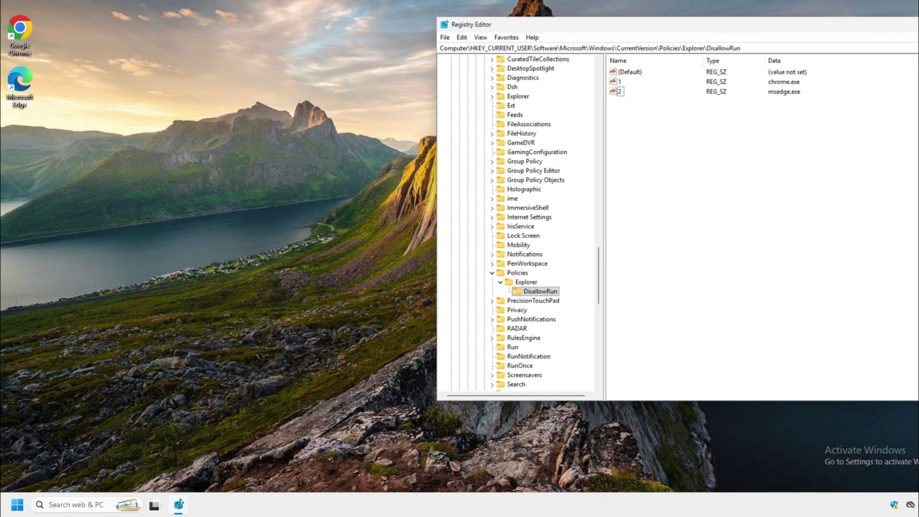
pyautogui.click(61, 507)
pyautogui.write('gped')
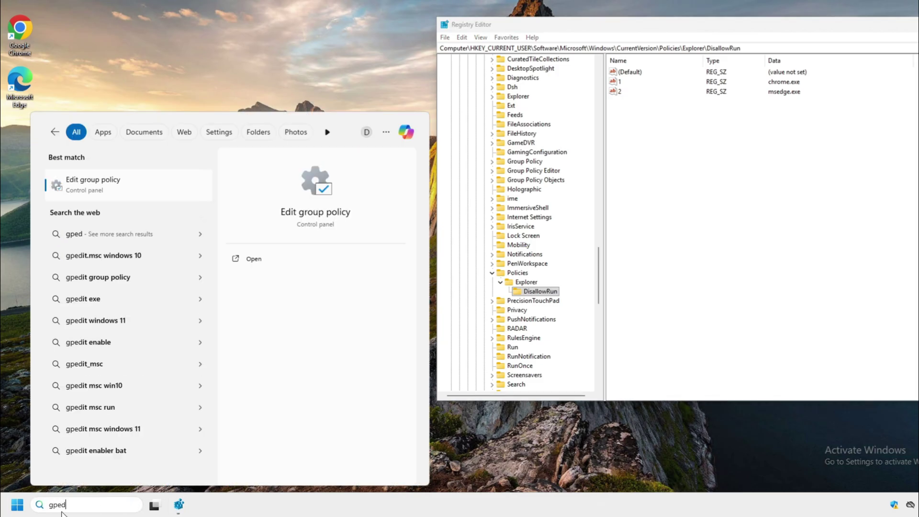
pyautogui.press('Return')
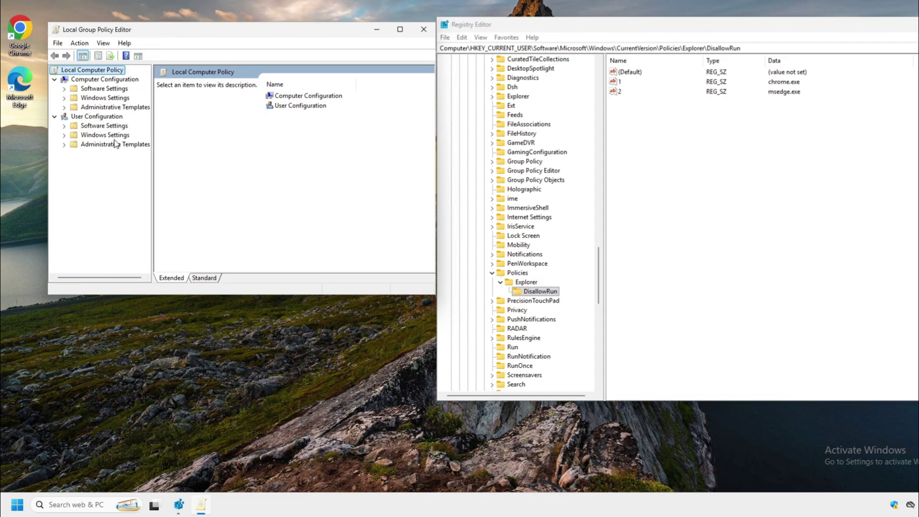
# - Open User Configuration > Administrative Templates > System > Don't run specified Windows applications
pyautogui.click(103, 118)
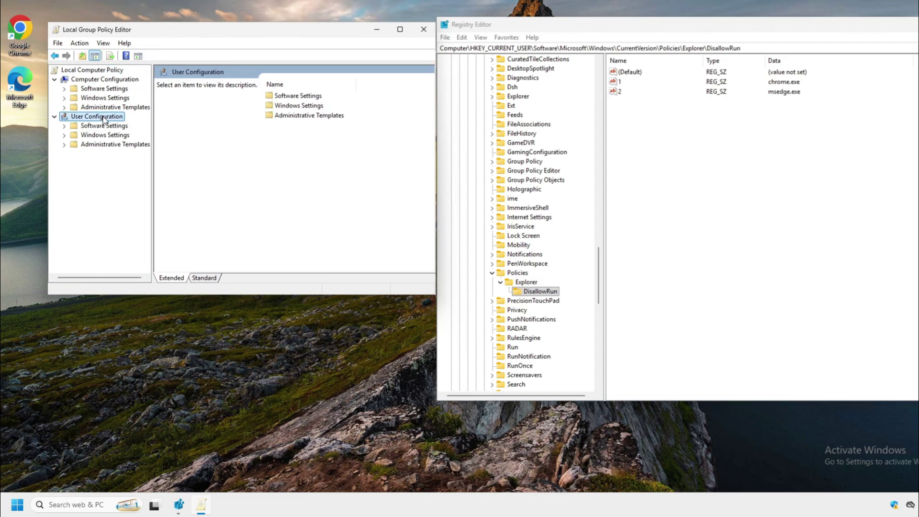
pyautogui.doubleClick(113, 145)
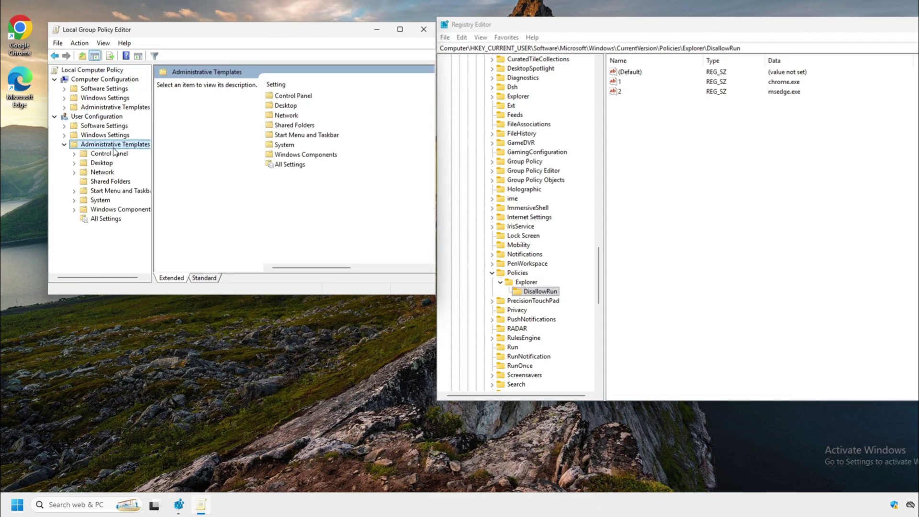
pyautogui.click(101, 201)
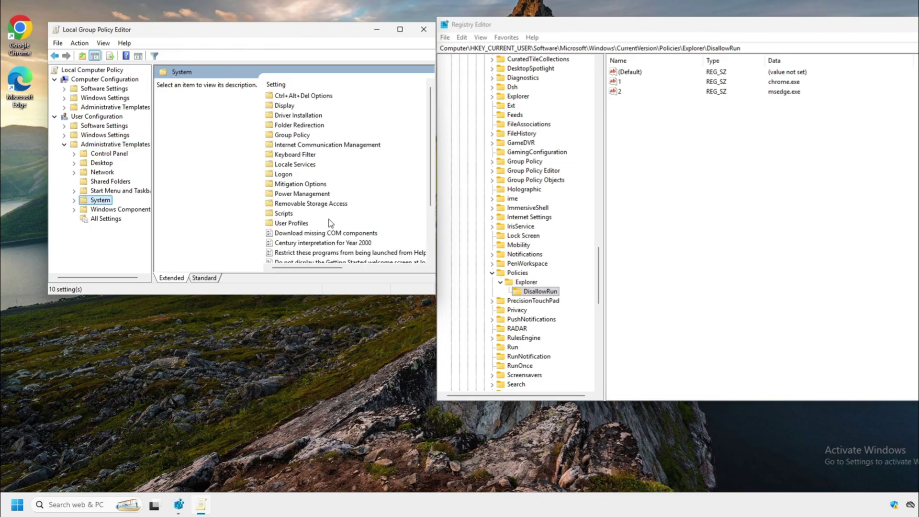
pyautogui.scroll(-3, 345, 235)
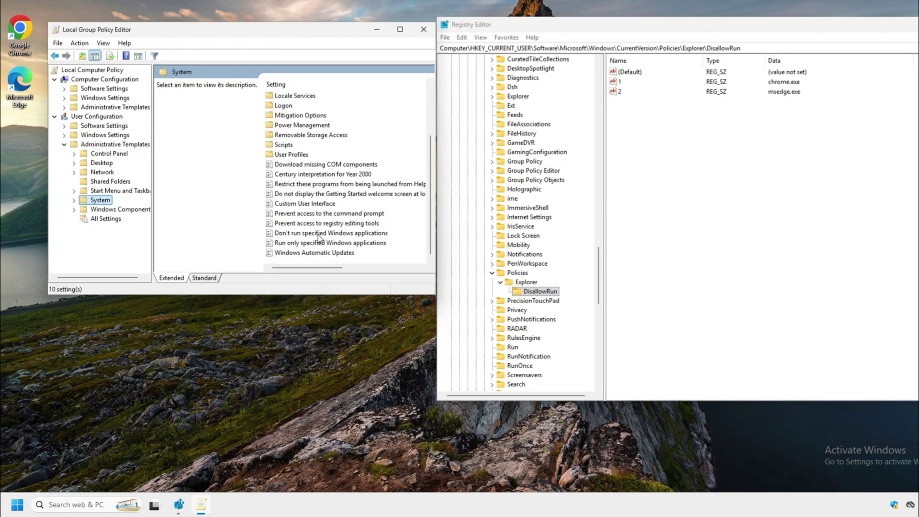
pyautogui.doubleClick(370, 234)
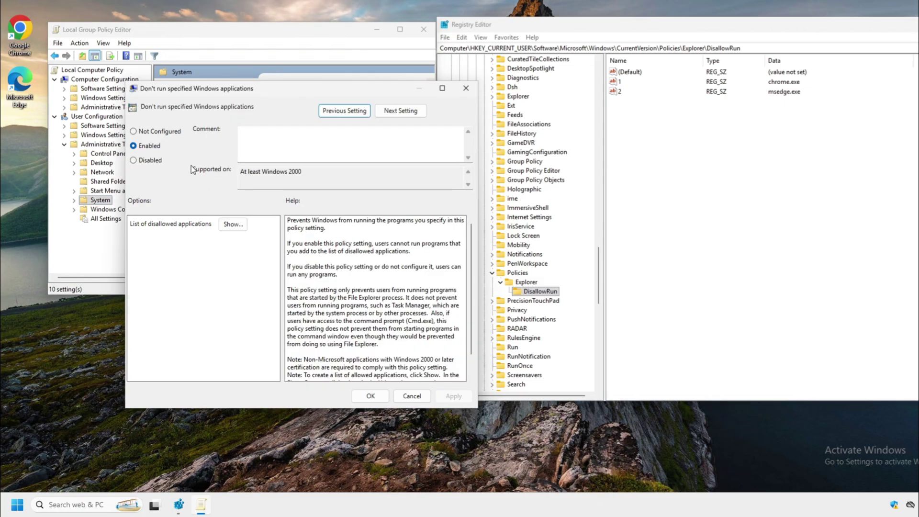
# - Open the policy's disallowed applications list, refresh Registry Editor, and confirm Edge still launches
pyautogui.click(233, 224)
pyautogui.click(481, 37)
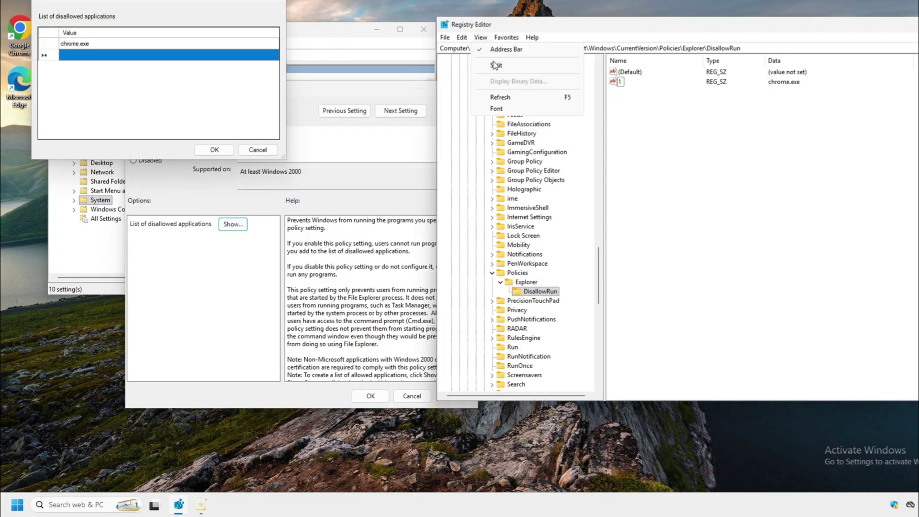
pyautogui.click(501, 97)
pyautogui.moveTo(194, 2); pyautogui.dragTo(349, 42)
pyautogui.doubleClick(19, 79)
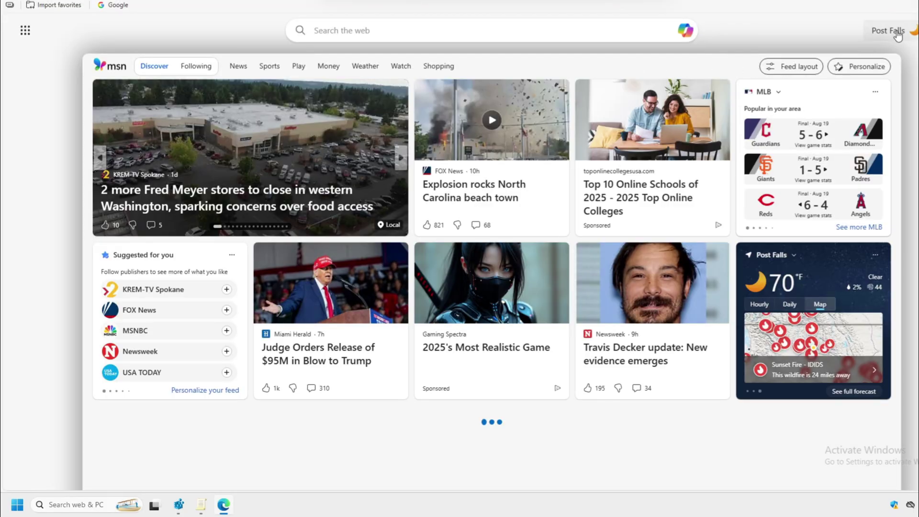
pyautogui.hotkey('alt', 'F4')
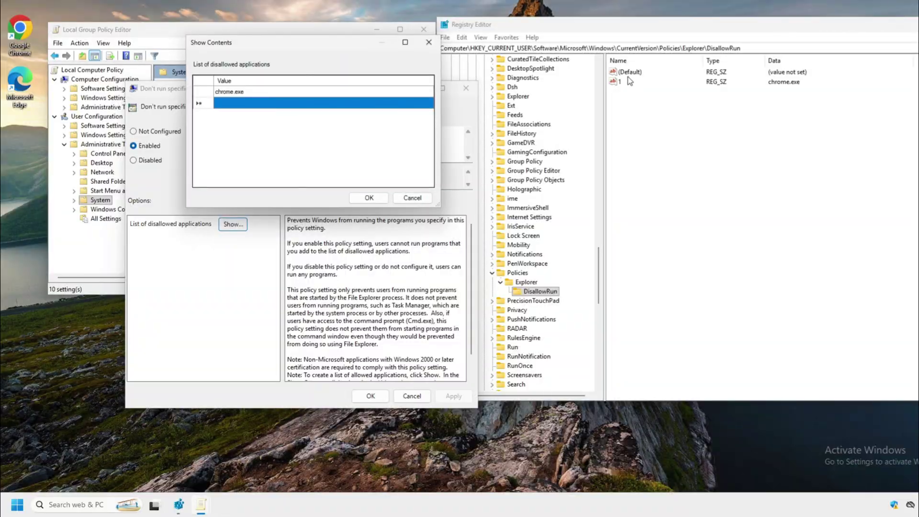
# - Add msedge.exe as a new disallowed list entry and apply the policy with OK
pyautogui.click(242, 103)
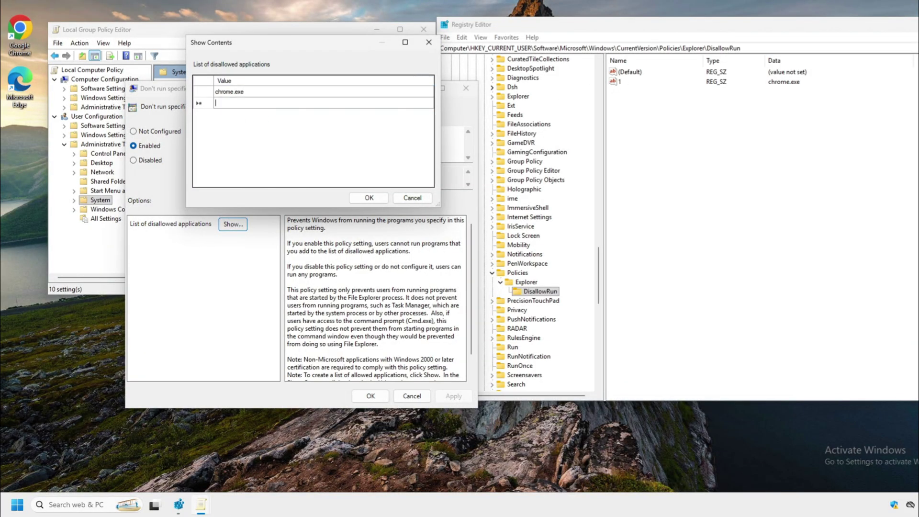
pyautogui.write('msedge')
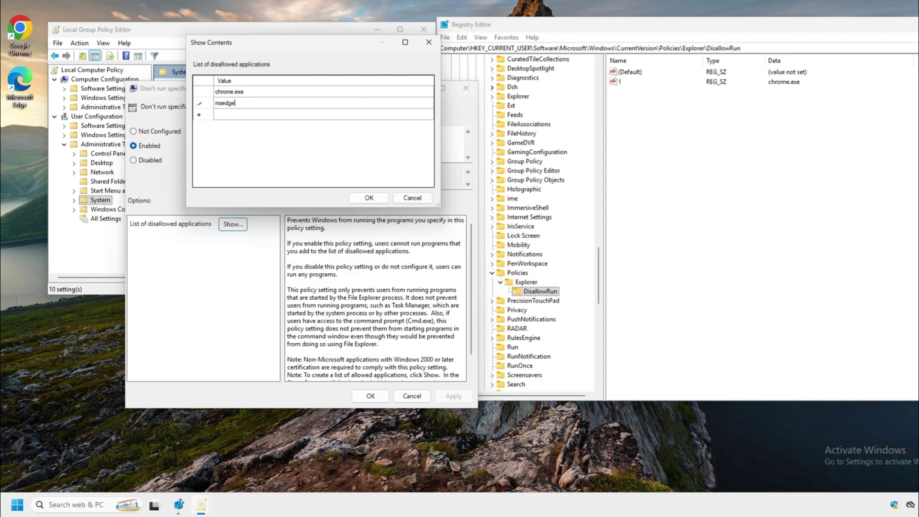
pyautogui.write('.exe')
pyautogui.press('Return')
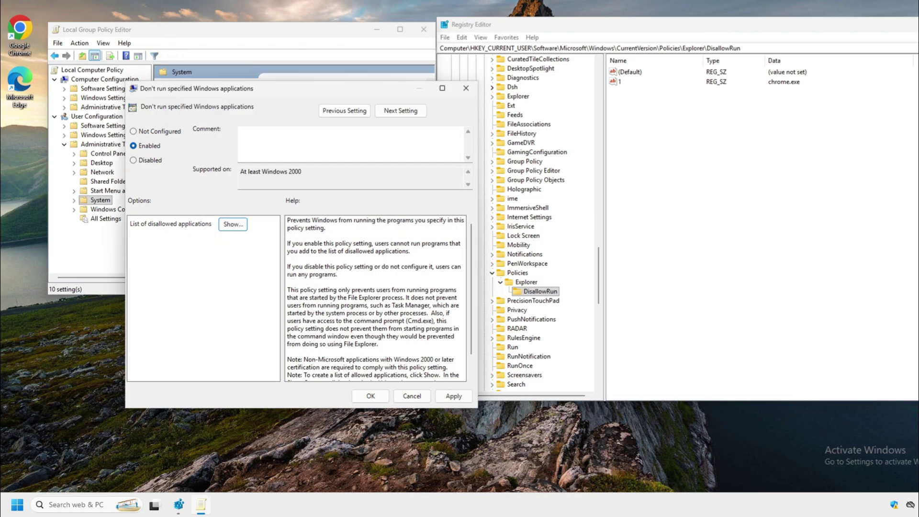
pyautogui.click(378, 402)
# - Confirm Edge is now blocked, dismiss the error, and refresh Registry Editor to show msedge.exe
pyautogui.doubleClick(18, 80)
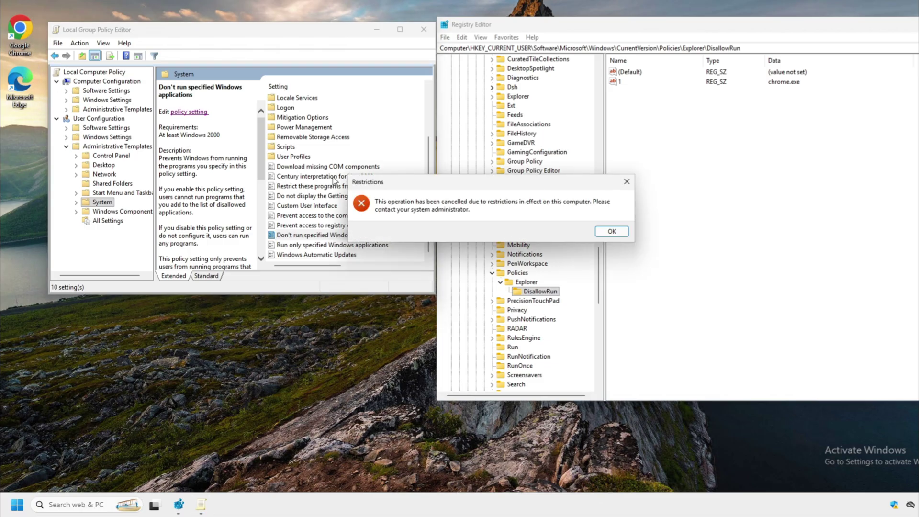
pyautogui.click(607, 231)
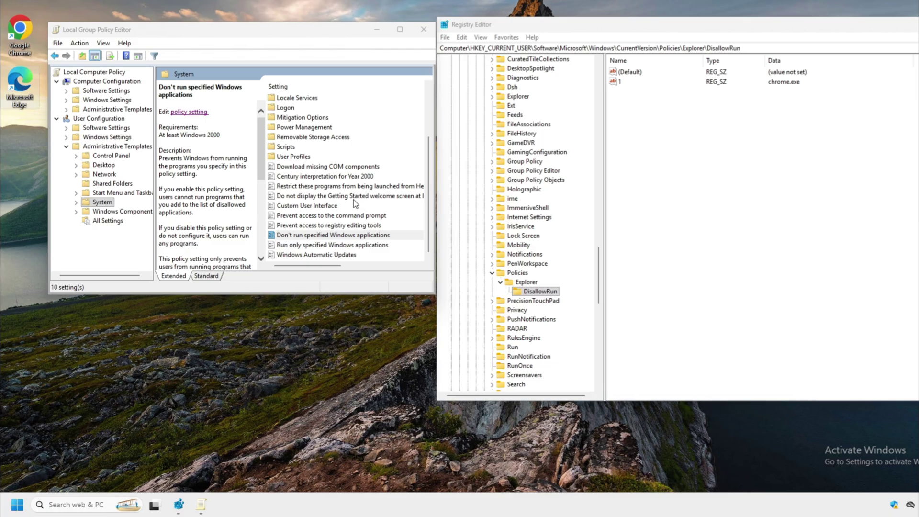
pyautogui.click(531, 294)
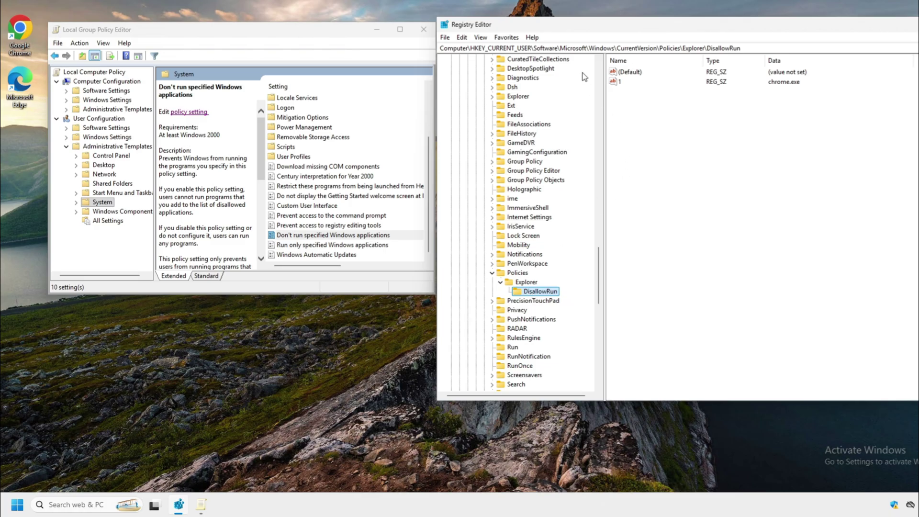
pyautogui.click(481, 38)
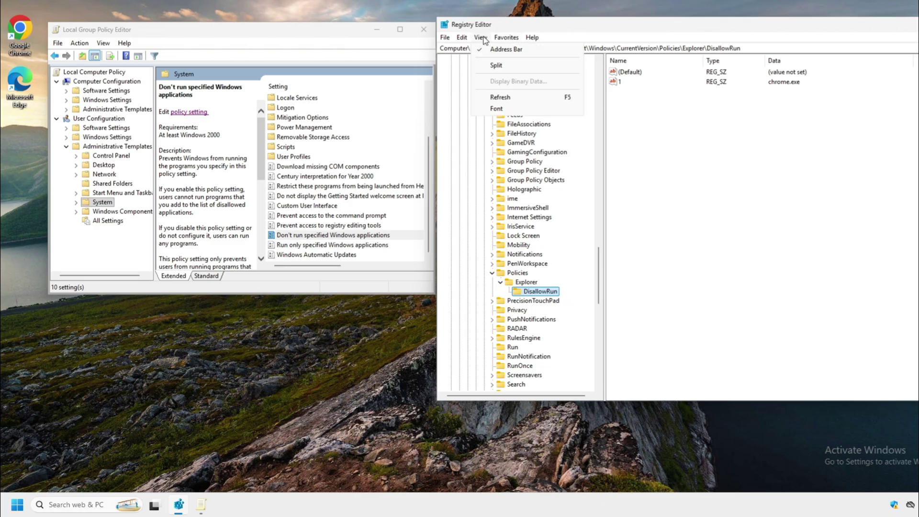
pyautogui.click(503, 97)
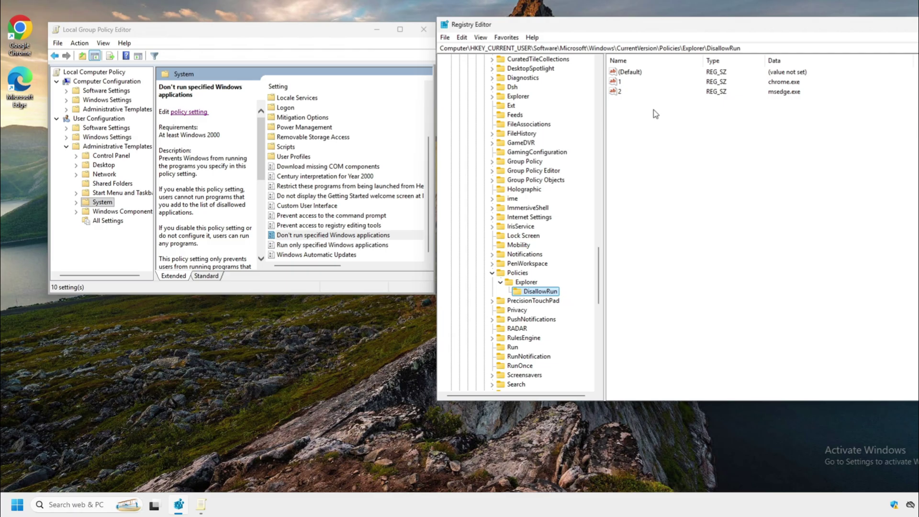
# - Erase the msedge.exe row from the policy's disallowed list, apply it, and launch Edge to test
pyautogui.click(307, 238)
pyautogui.doubleClick(307, 238)
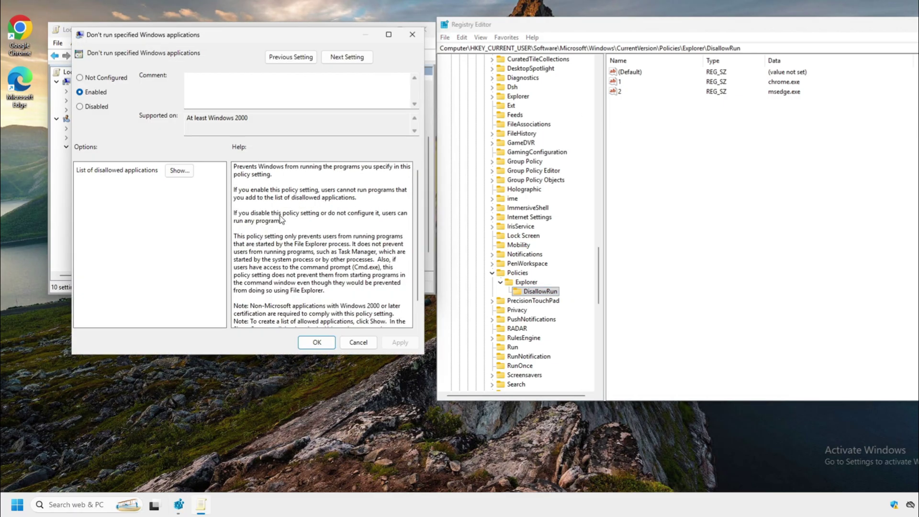
pyautogui.click(175, 173)
pyautogui.click(152, 109)
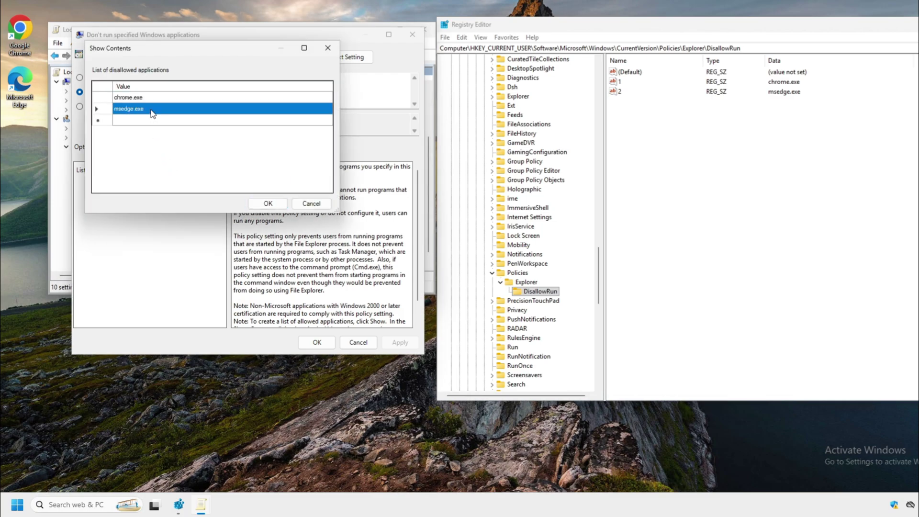
pyautogui.click(145, 109)
pyautogui.hotkey('ctrl', 'a')
pyautogui.press('BackSpace')
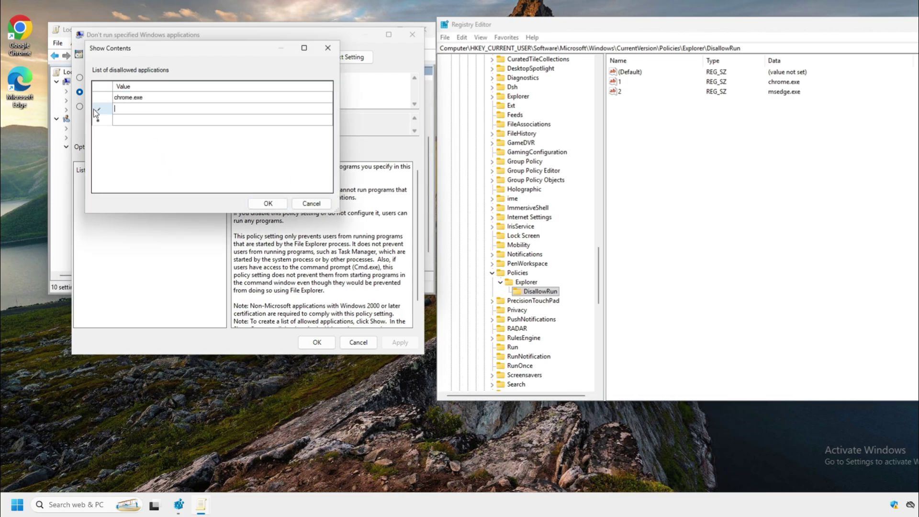
pyautogui.click(272, 206)
pyautogui.click(317, 343)
pyautogui.doubleClick(17, 87)
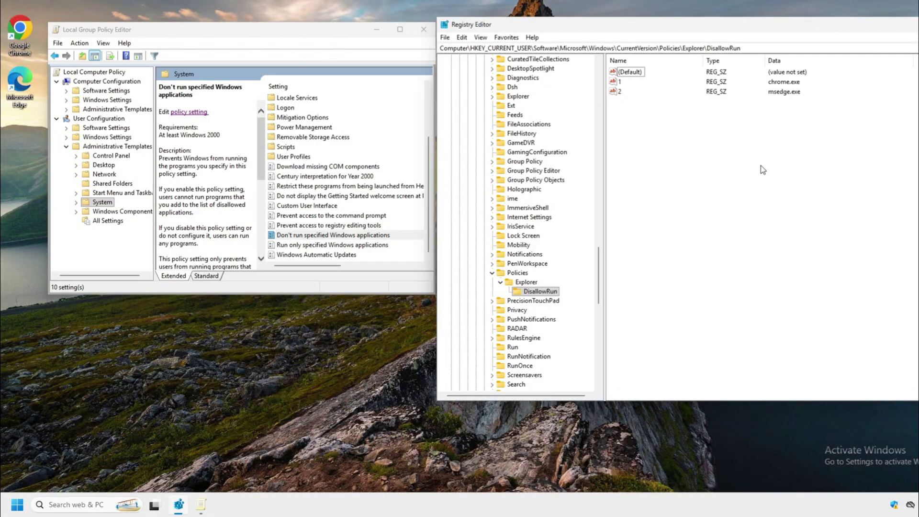
# - Refresh Registry Editor so DisallowRun shows only value 1, chrome.exe
pyautogui.click(480, 38)
pyautogui.click(509, 95)
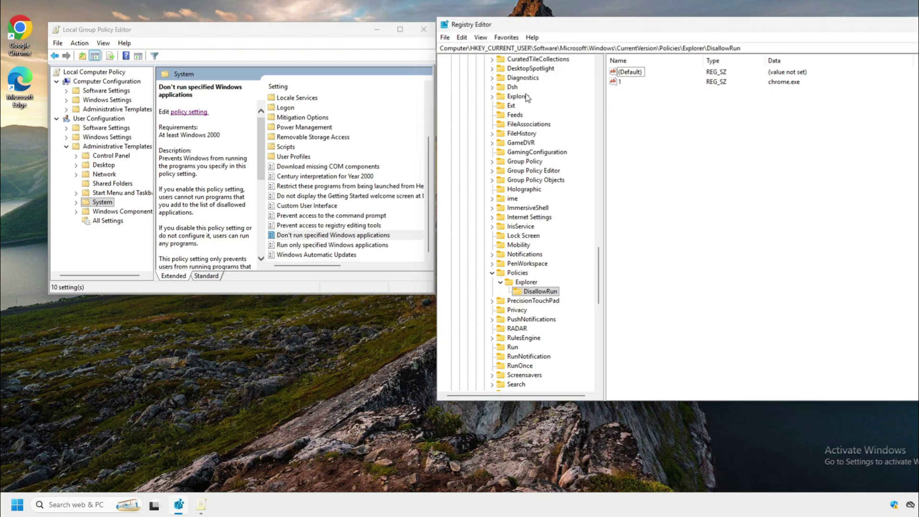